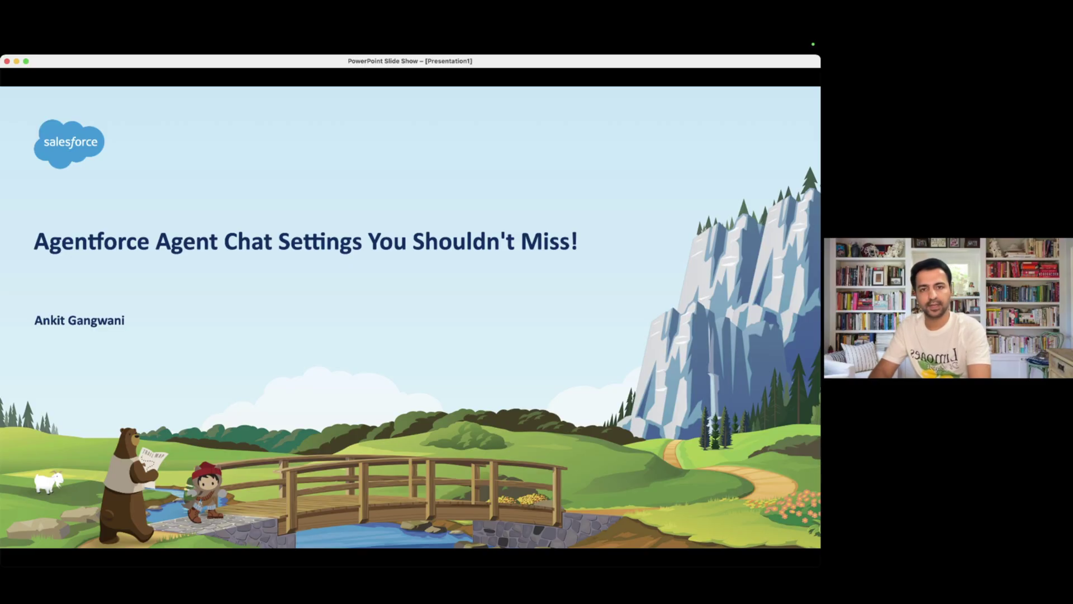
Switch from the PowerPoint slide show to the Salesforce Service Console in the browser.
key(ctrl+Left)
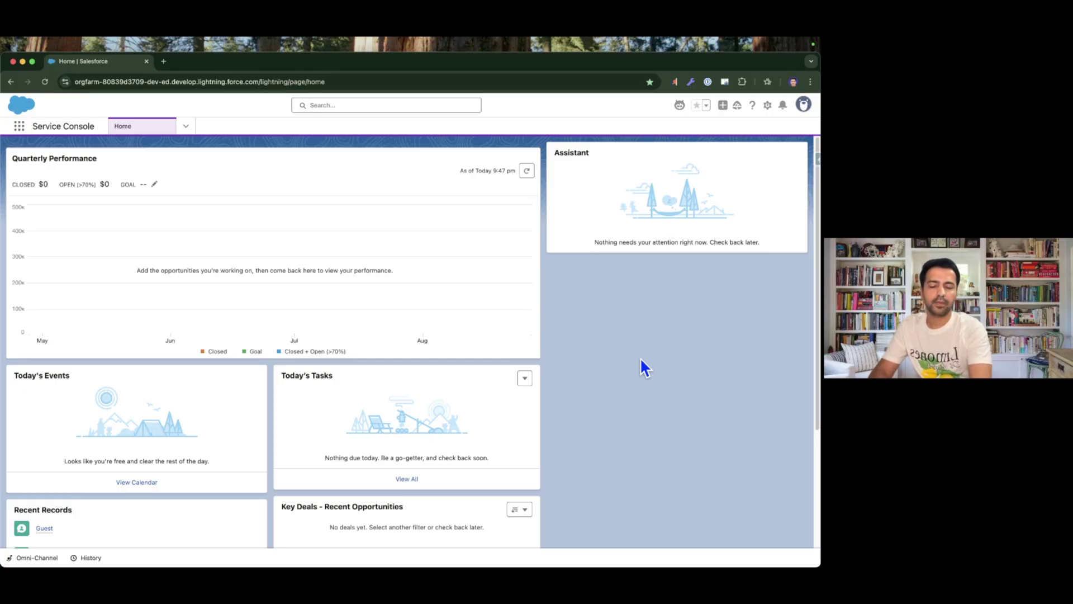
From Contacts, log in to the Experience site as the first contact's user.
click(186, 127)
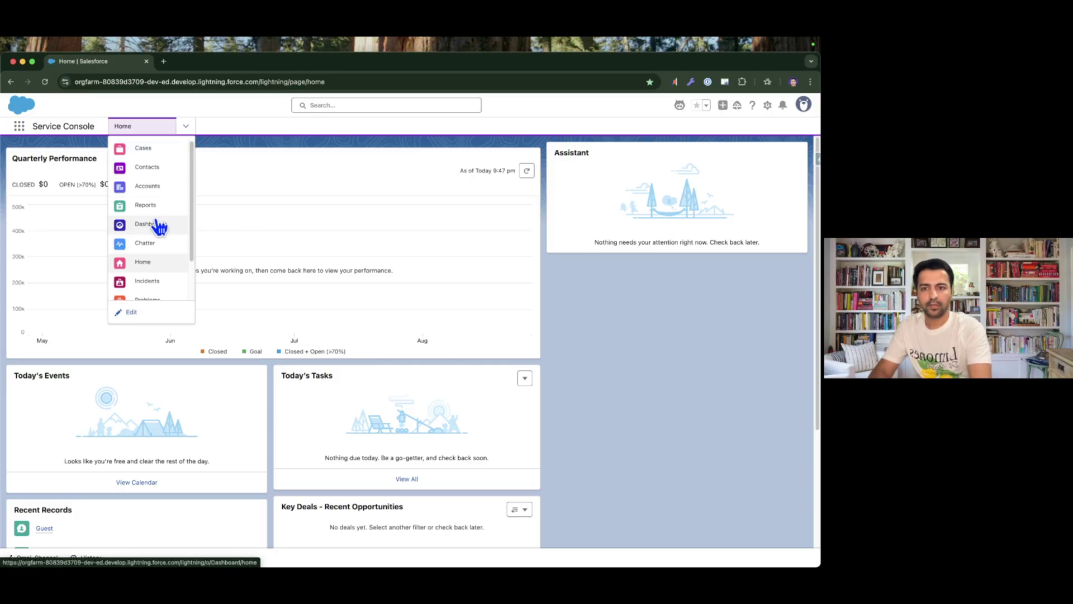
click(144, 166)
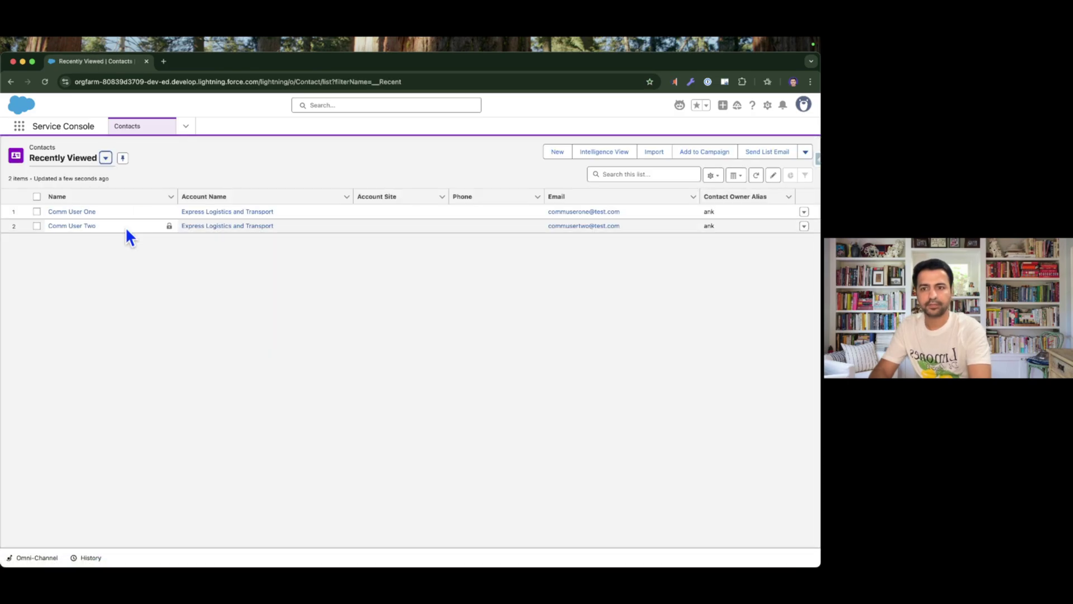
click(75, 212)
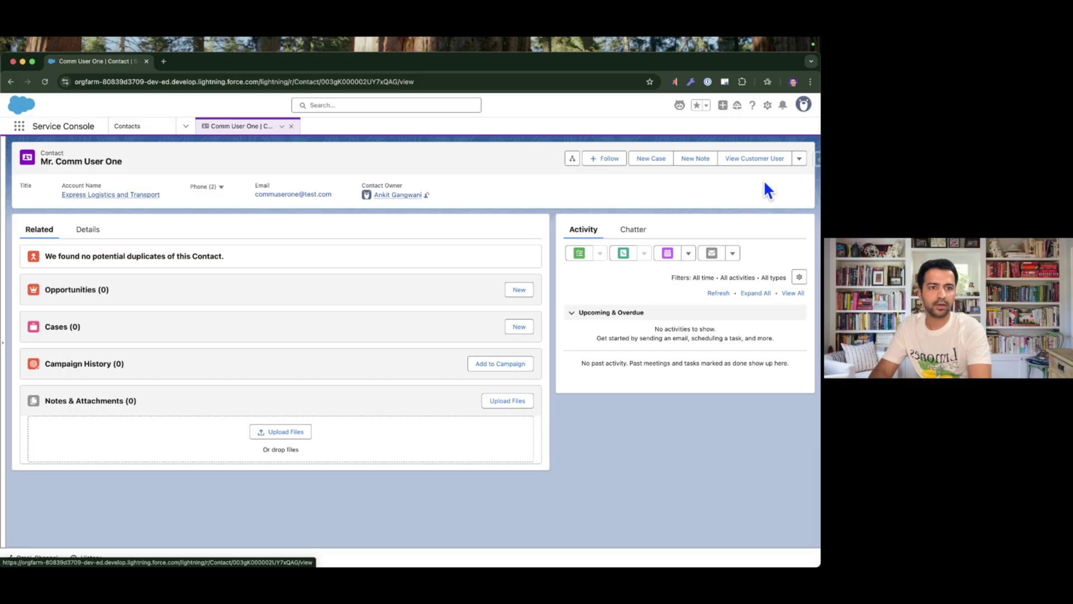
click(799, 159)
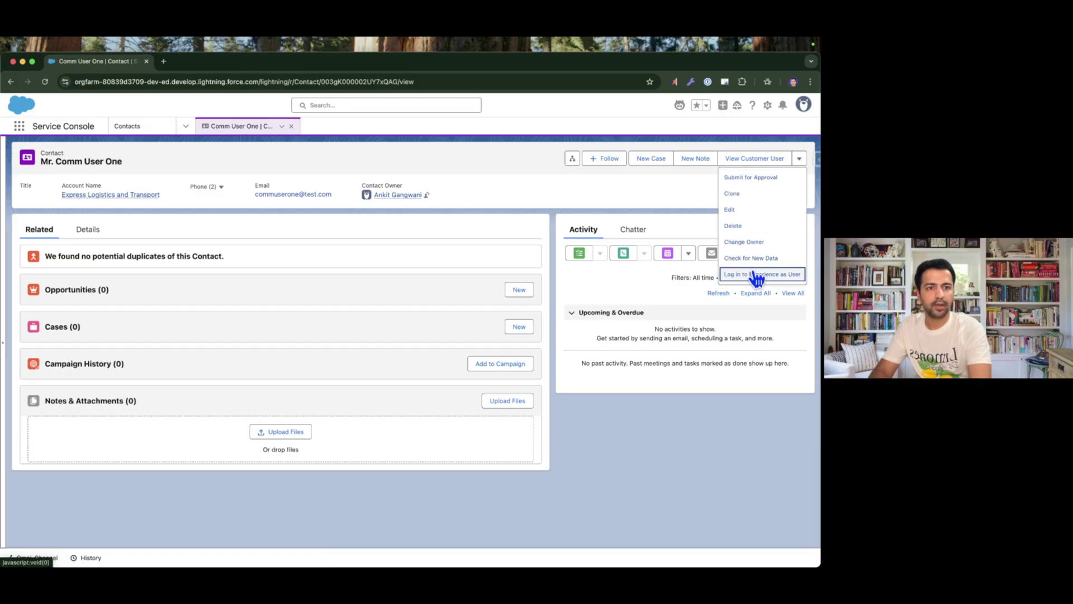
click(754, 273)
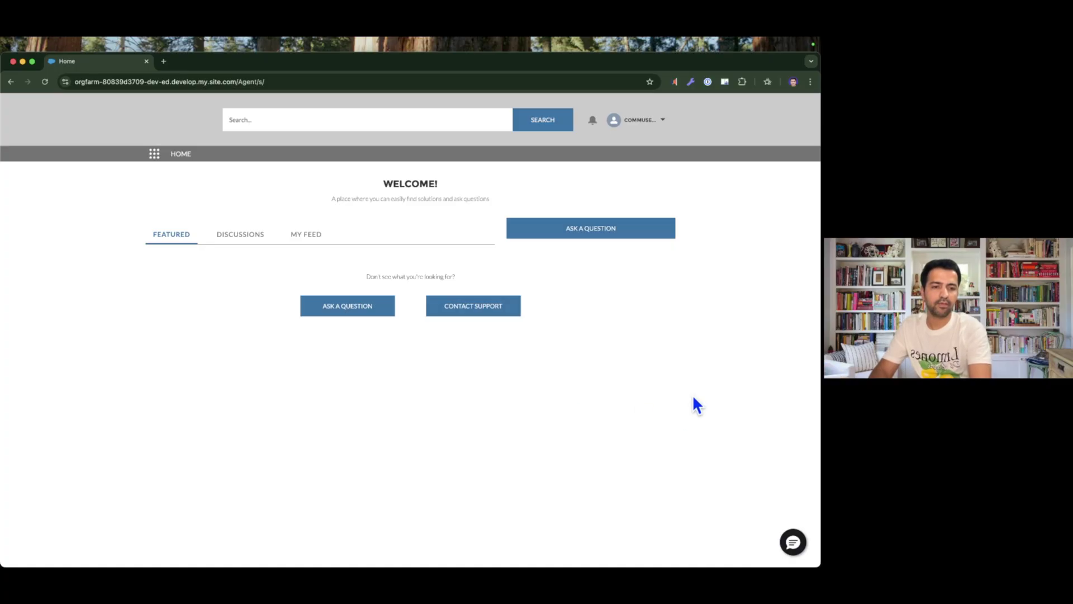
Start a site chat from the pre-chat form with subject 'Test'.
click(792, 542)
click(699, 490)
text(Test)
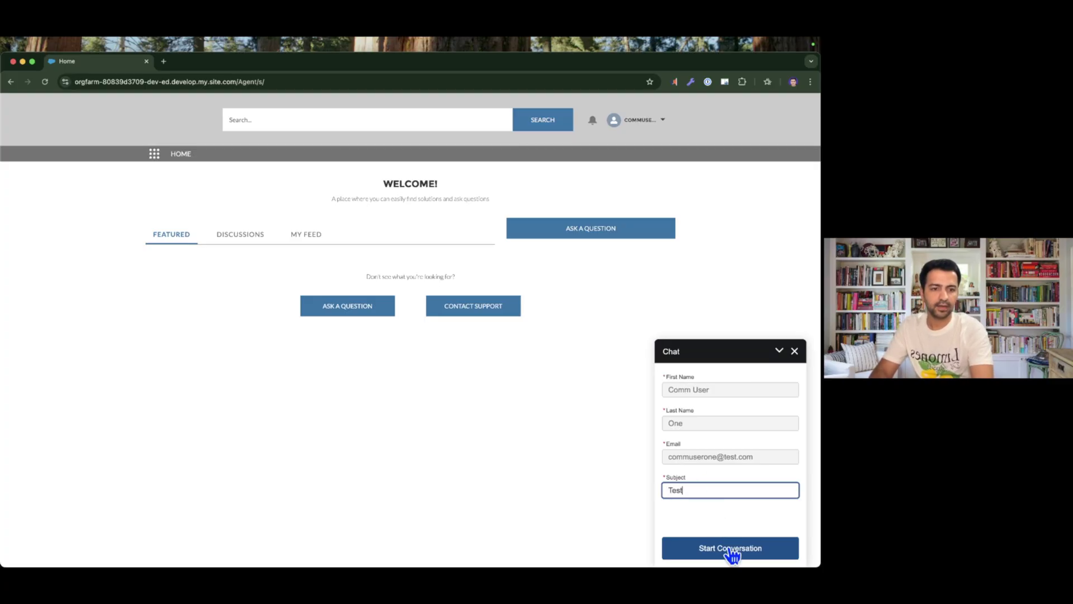
click(731, 551)
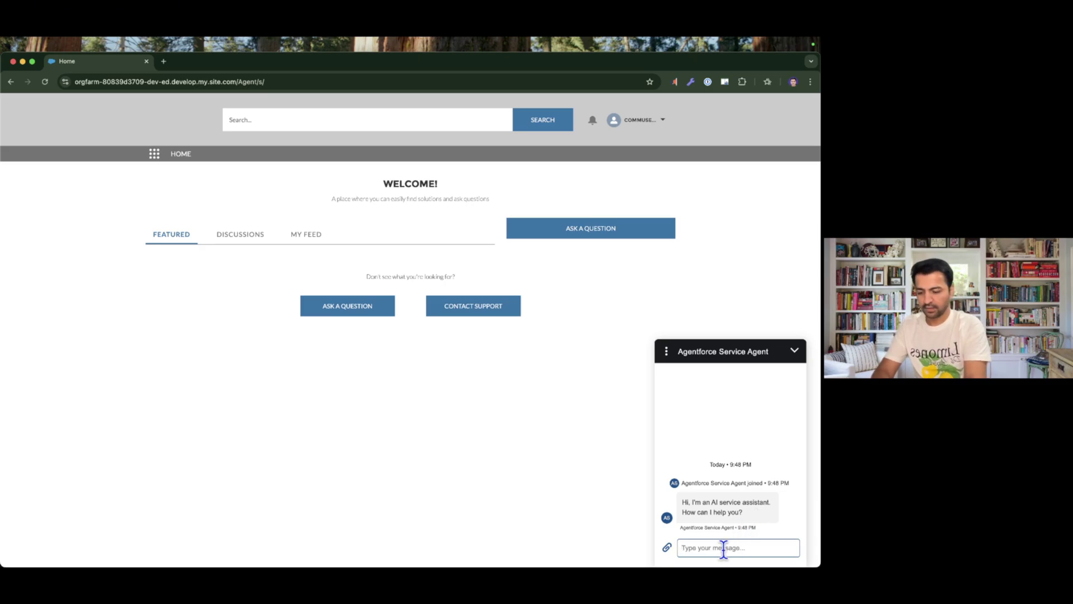
Send 'Could you please convert 50 GBP to INR?' and read the agent's username request.
text(Could you please )
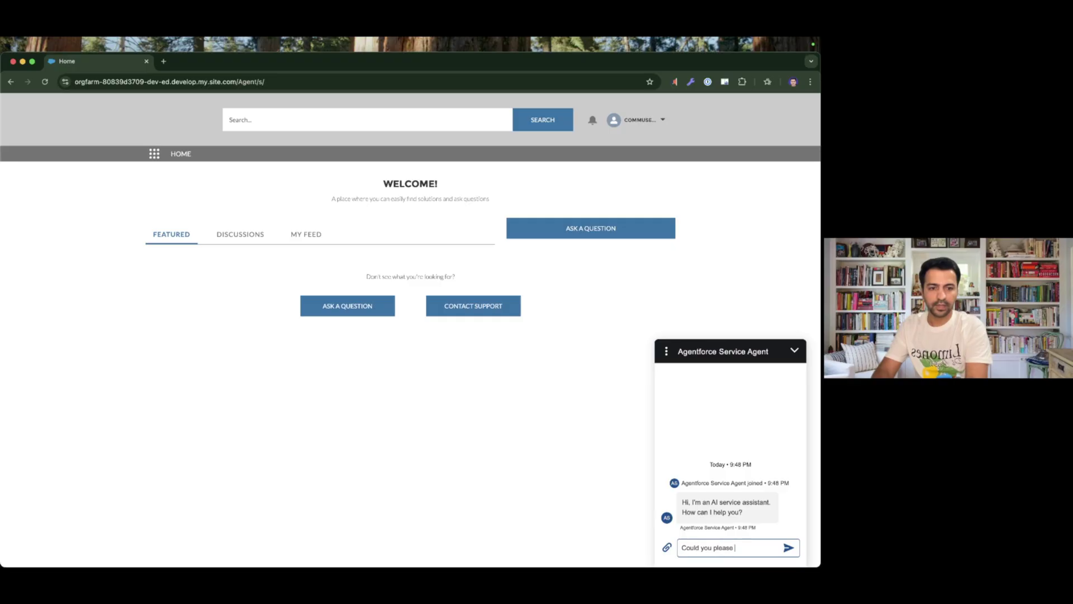
text(convert 5)
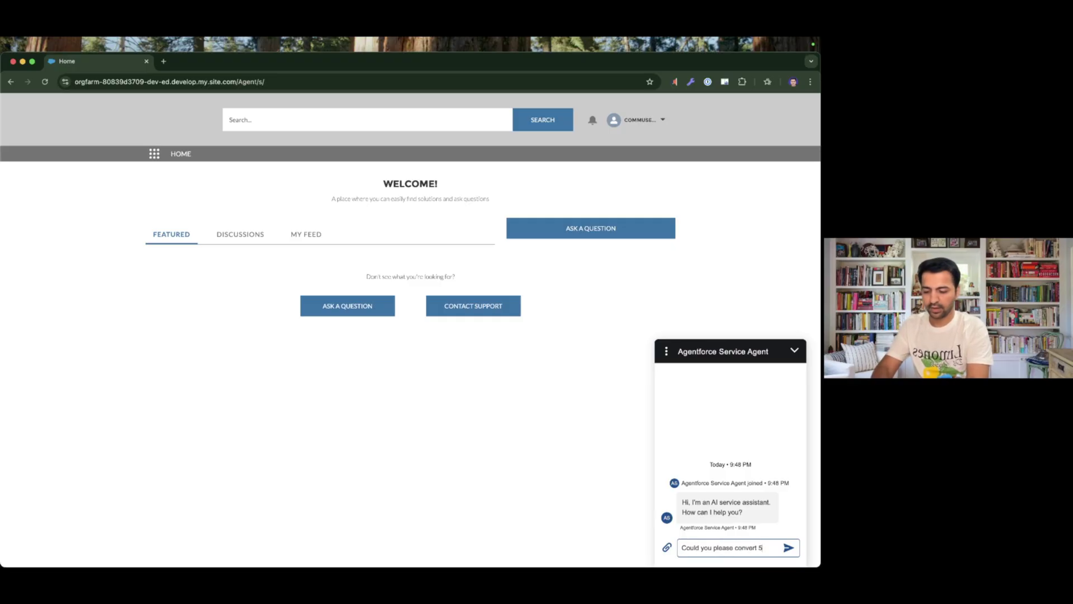
text(0 GBP to INR?)
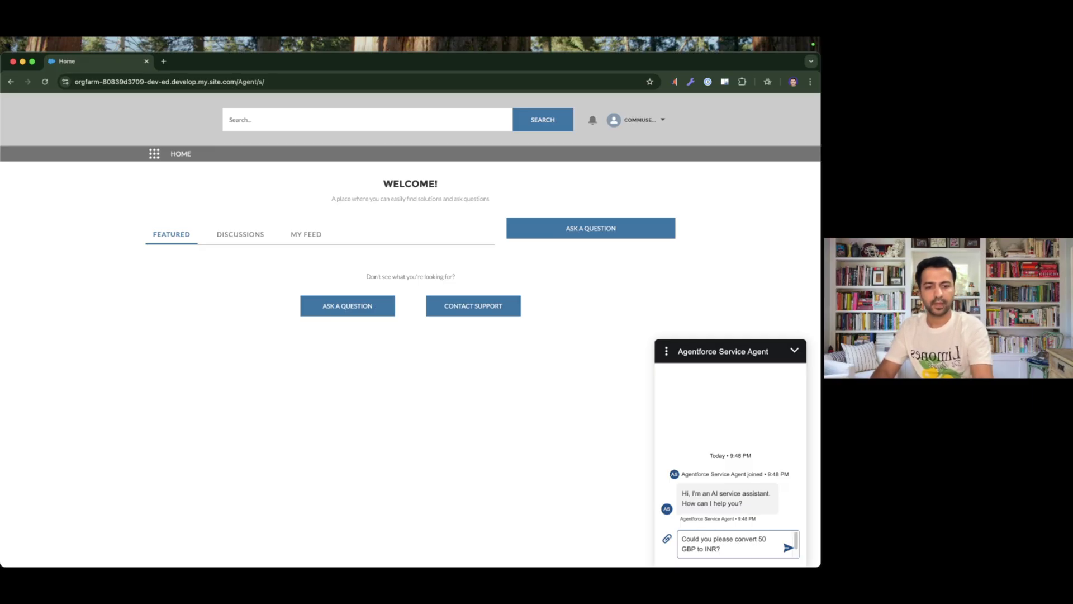
click(789, 548)
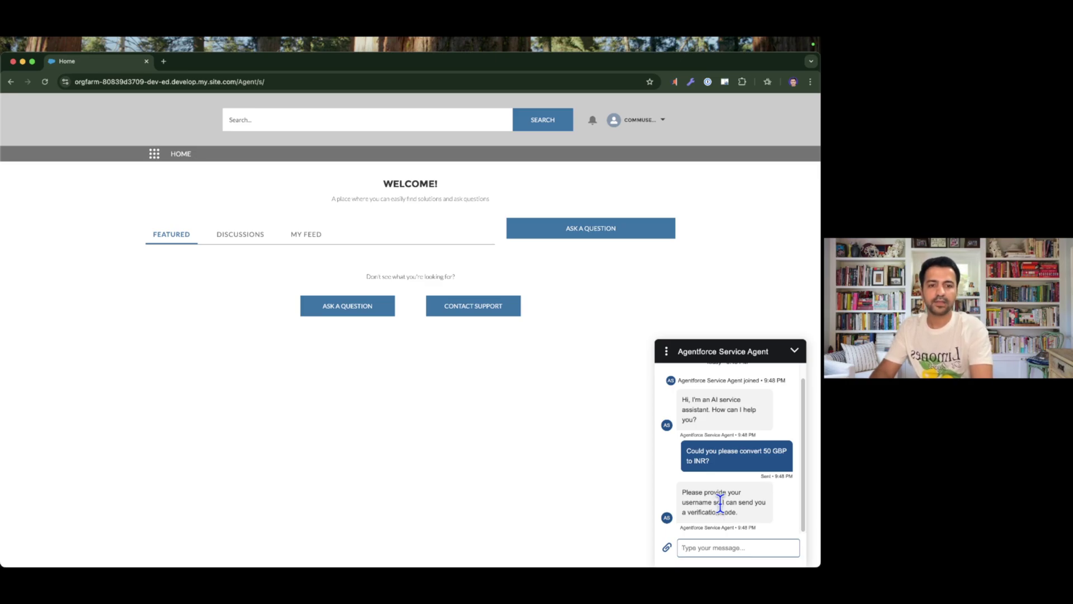
drag(737, 512, 702, 491)
click(670, 467)
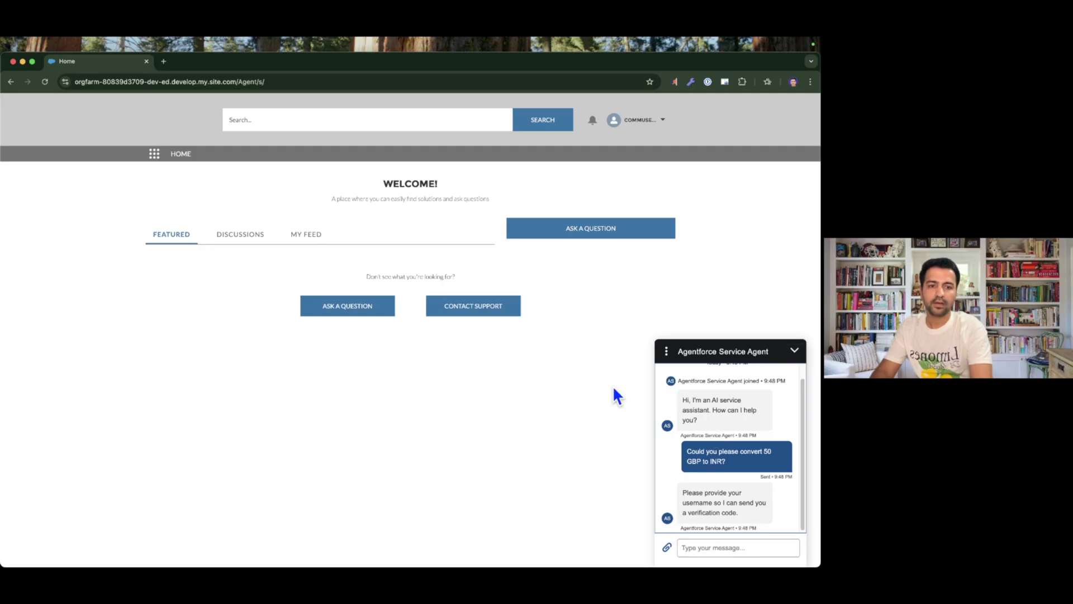
Open the Salesforce org home page in a new browser tab.
click(164, 61)
text(org)
key(Up)
key(Down)
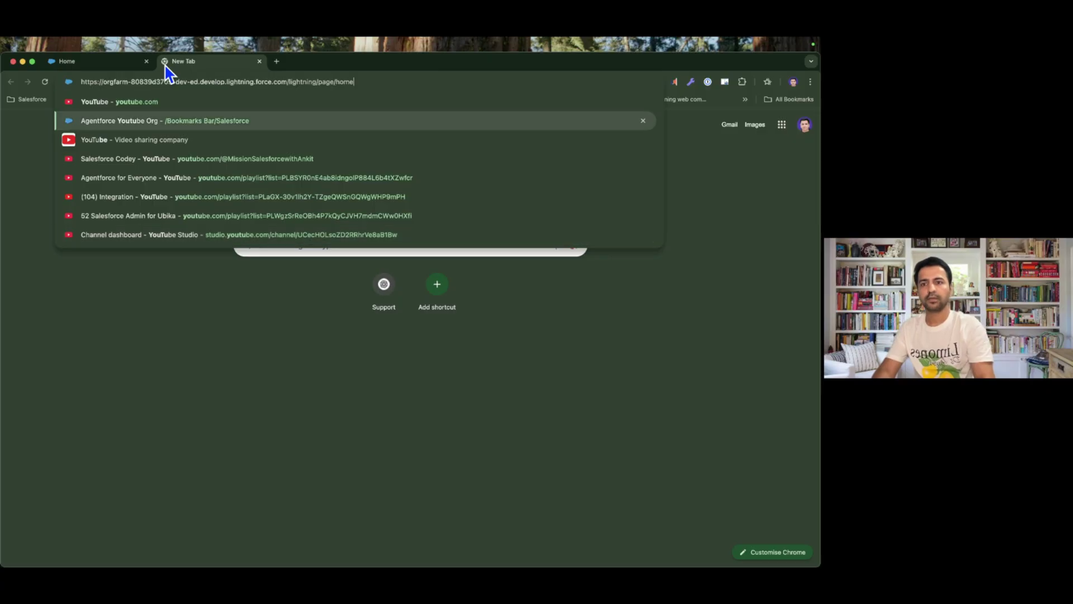
key(Return)
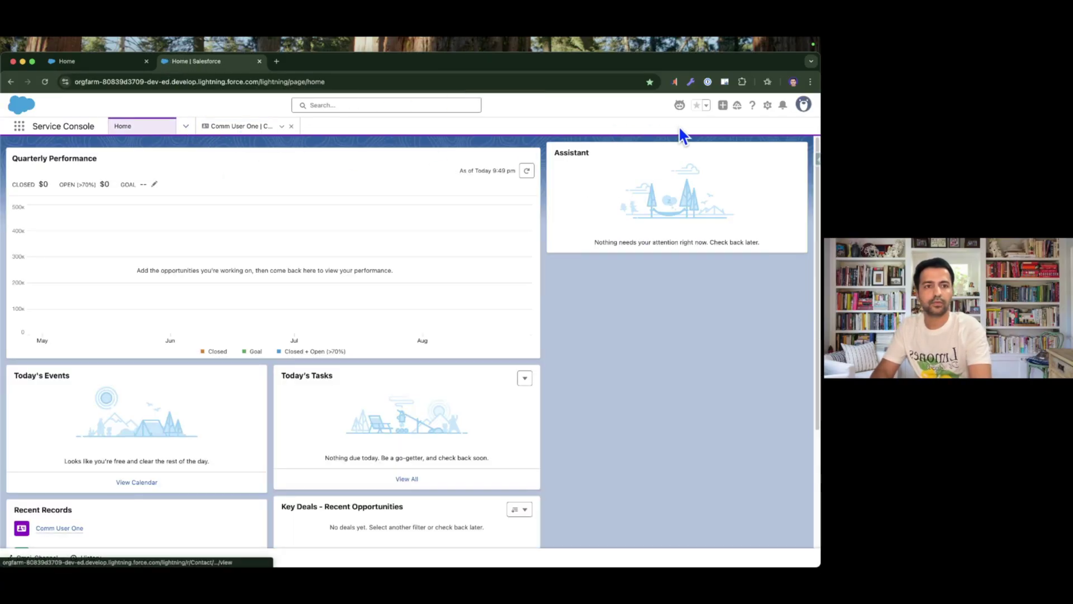
In Setup, Quick Find 'embe' and open Service Agent ESD's Edit Settings.
click(767, 107)
click(721, 186)
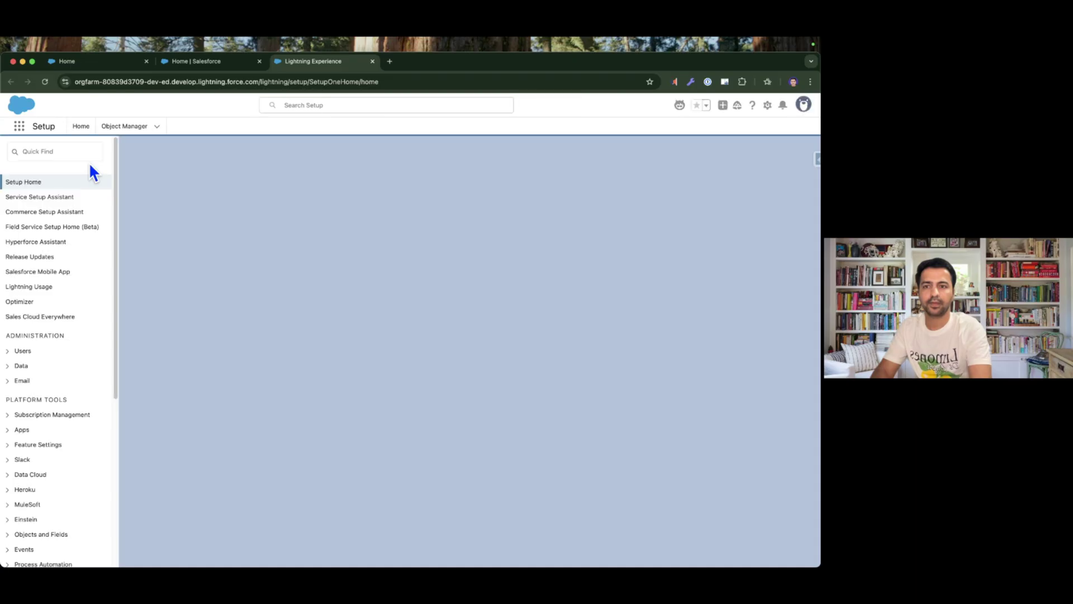
click(72, 151)
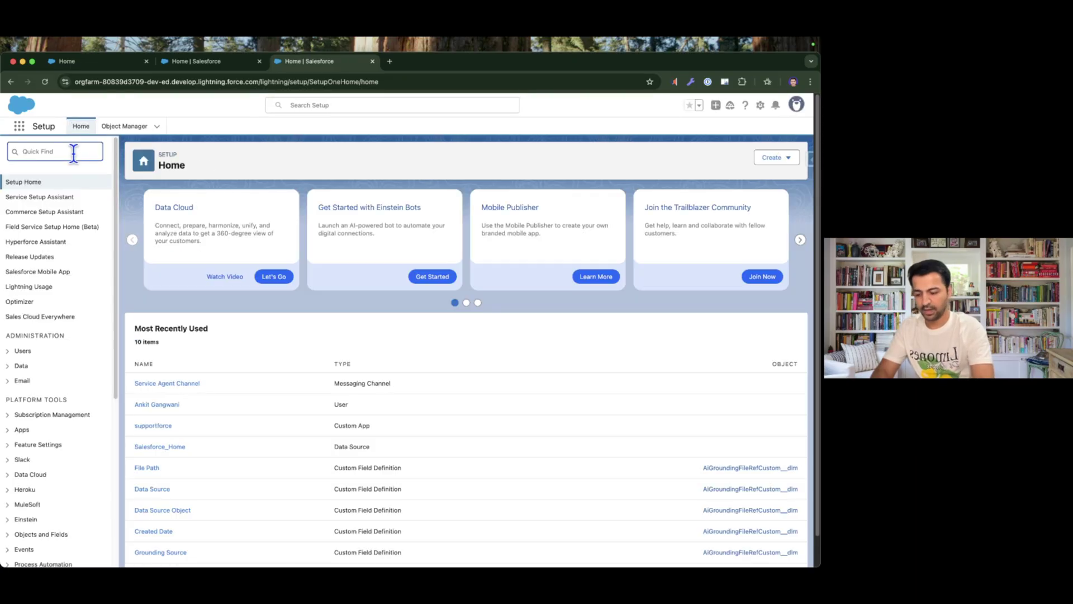
text(embe)
click(71, 372)
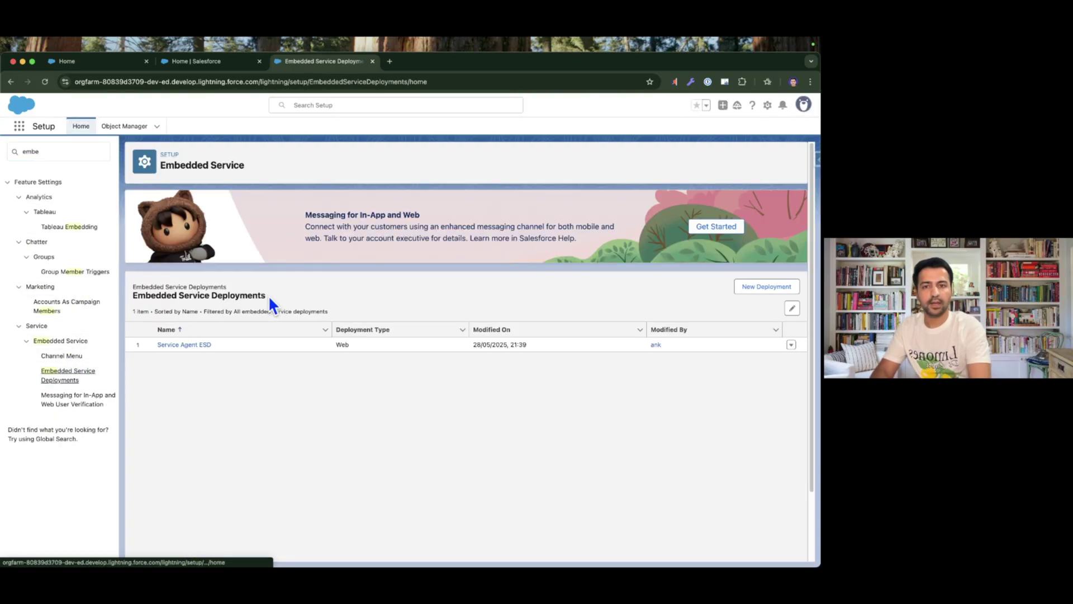
click(195, 345)
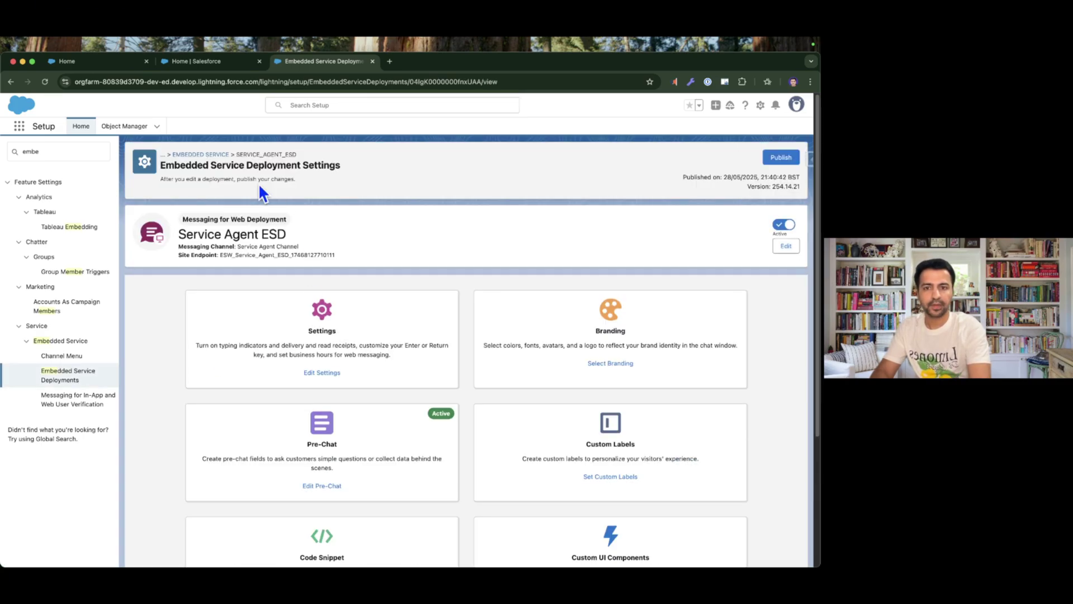
click(328, 374)
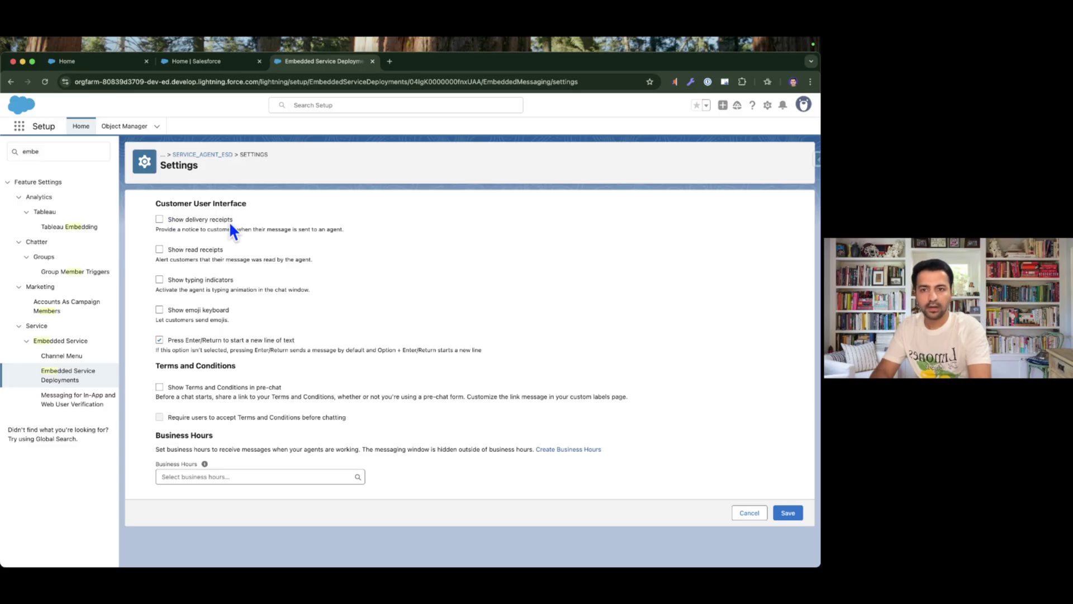
Zoom in and tick Show delivery receipts, read receipts, typing indicators and emoji keyboard.
key(super+equal)
key(super+equal)
key(super+equal)
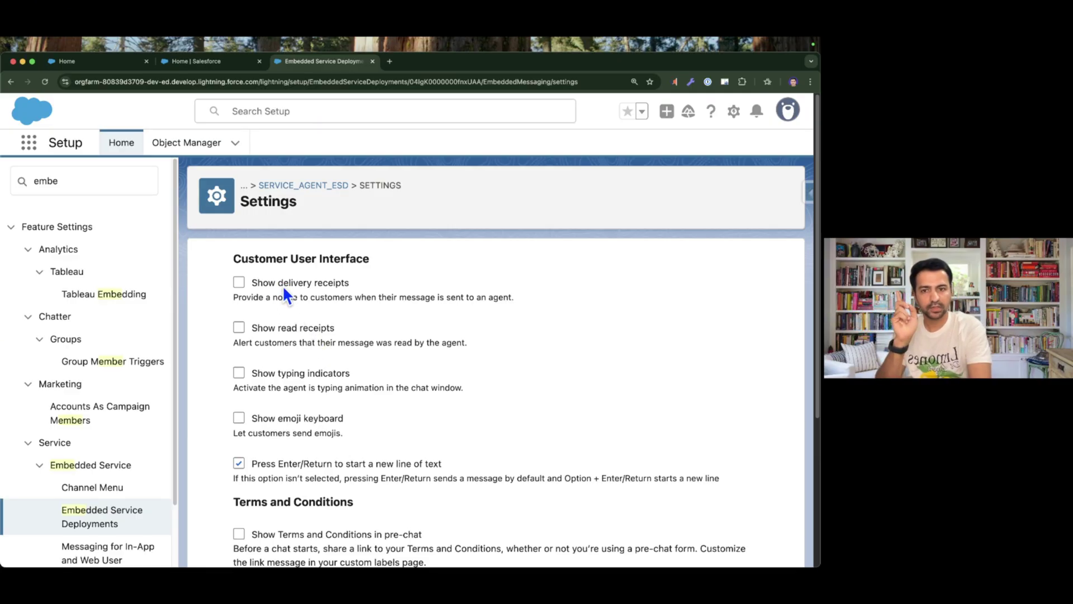
click(239, 282)
click(239, 327)
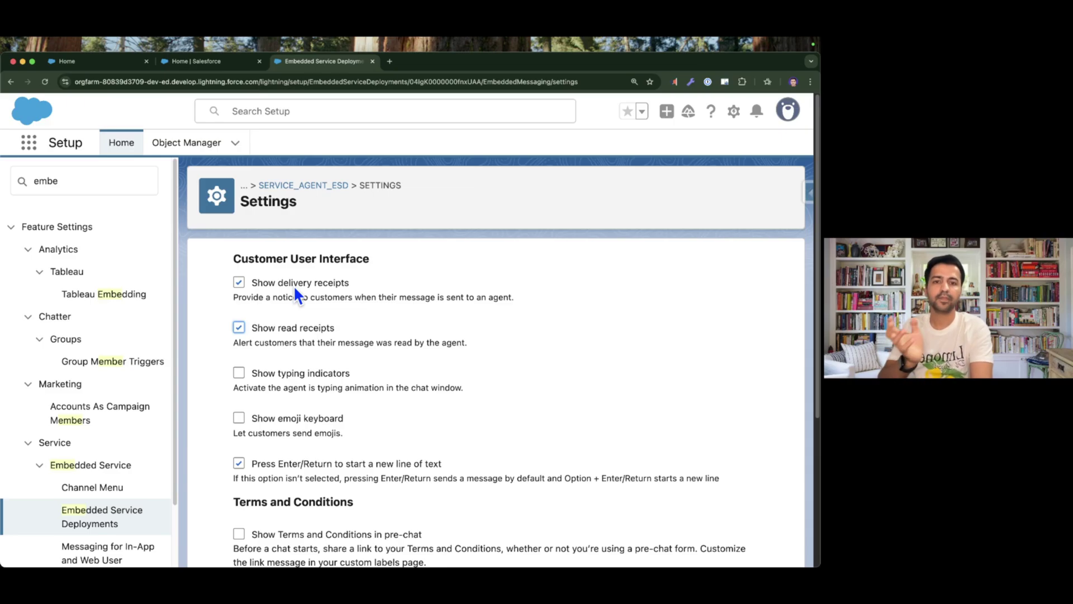
scroll(295, 289, down, 2)
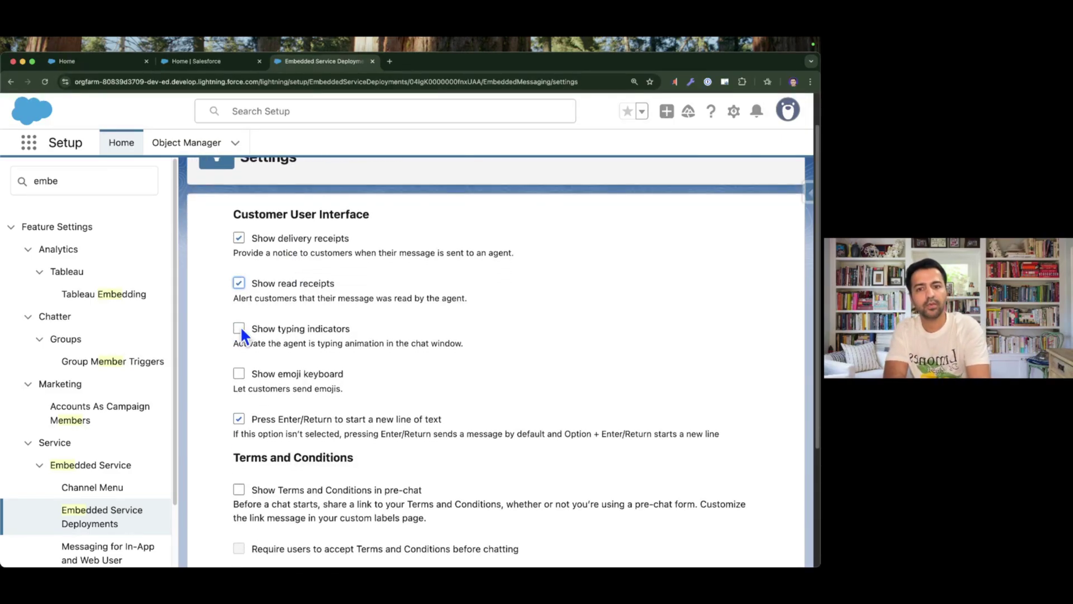
click(239, 329)
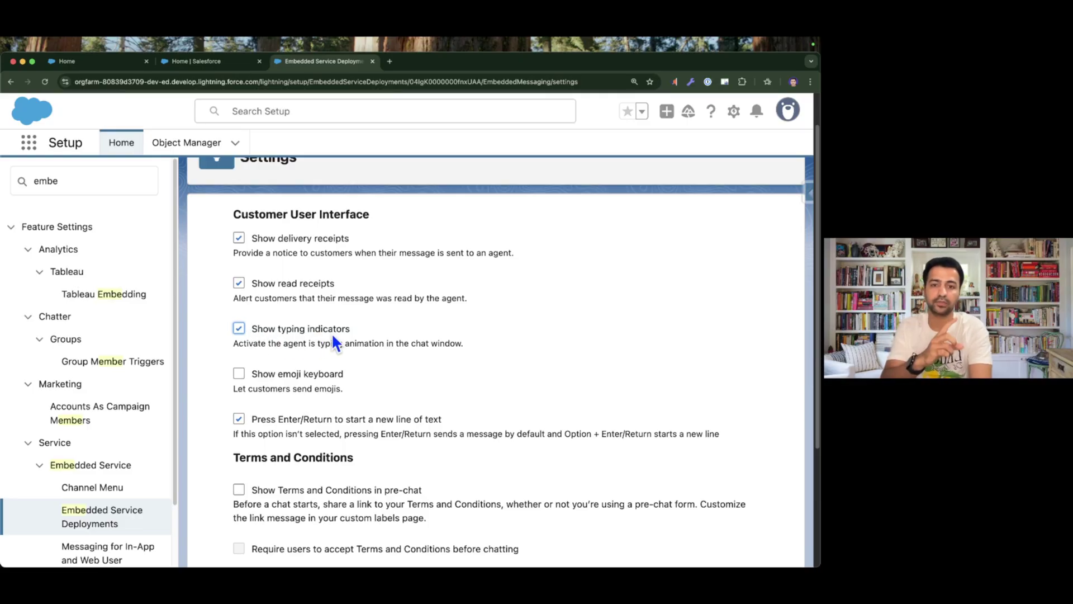
scroll(333, 342, down, 1)
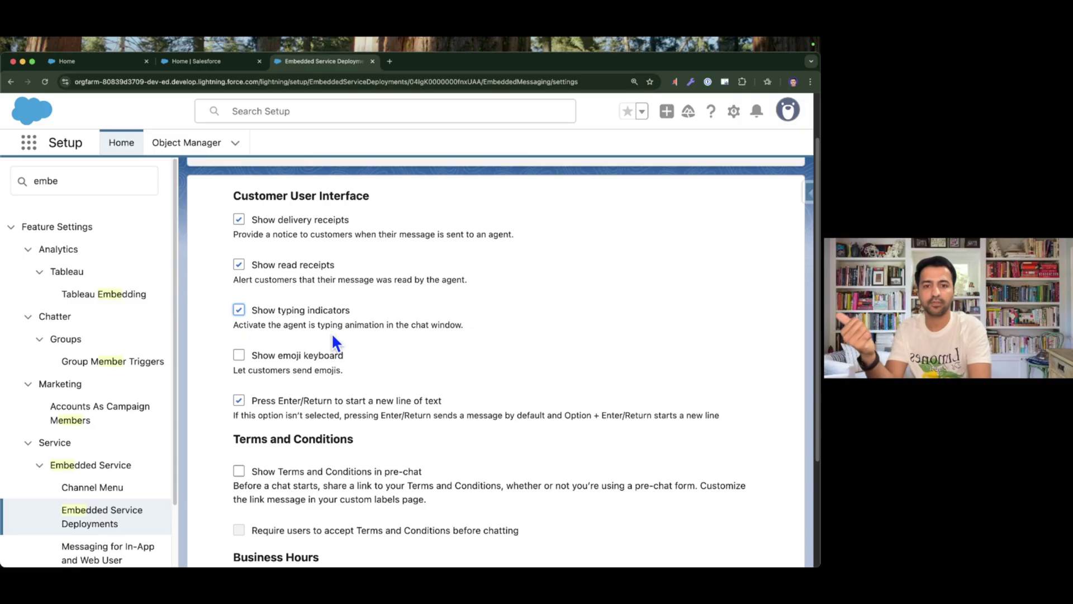
scroll(334, 339, down, 2)
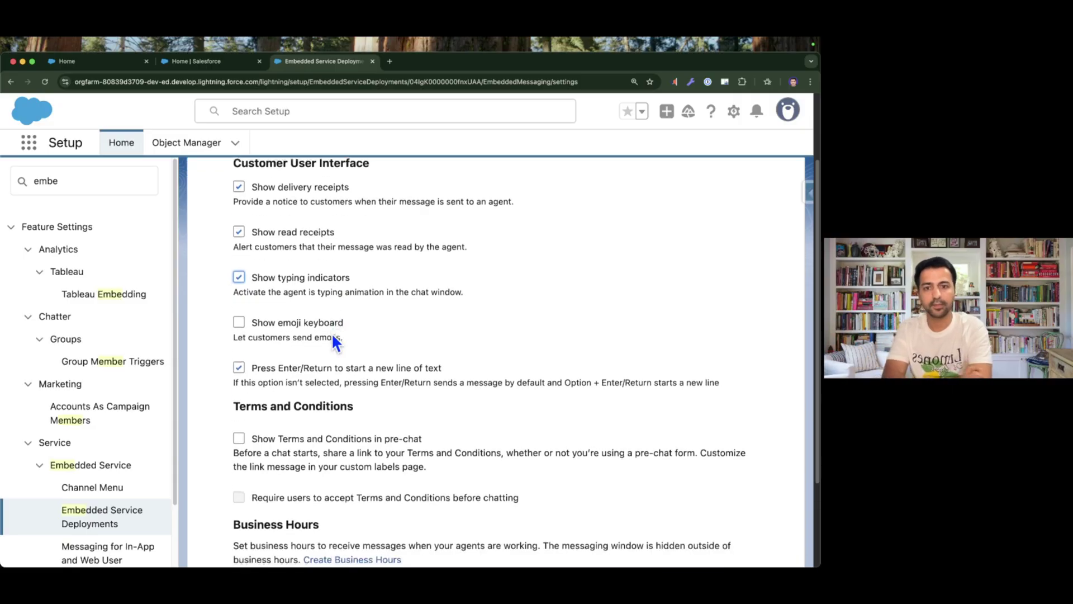
click(238, 322)
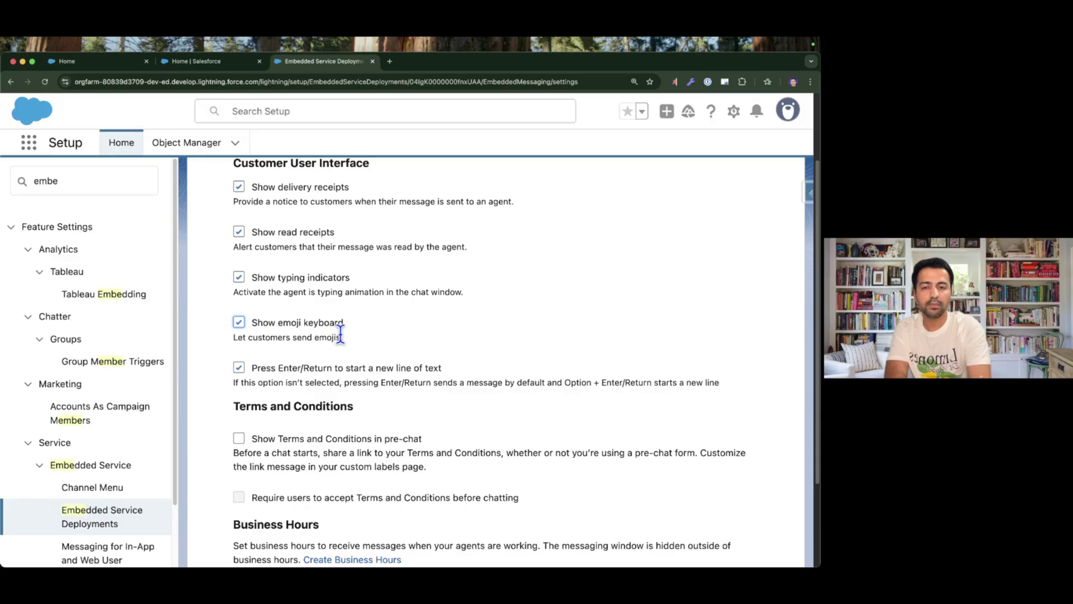
scroll(341, 334, down, 4)
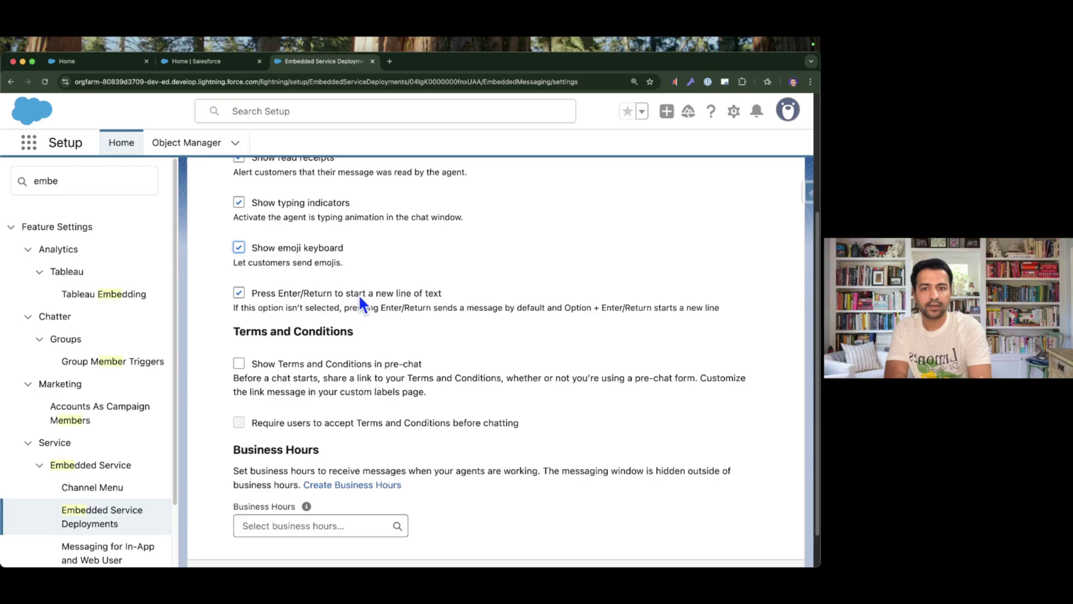
click(238, 293)
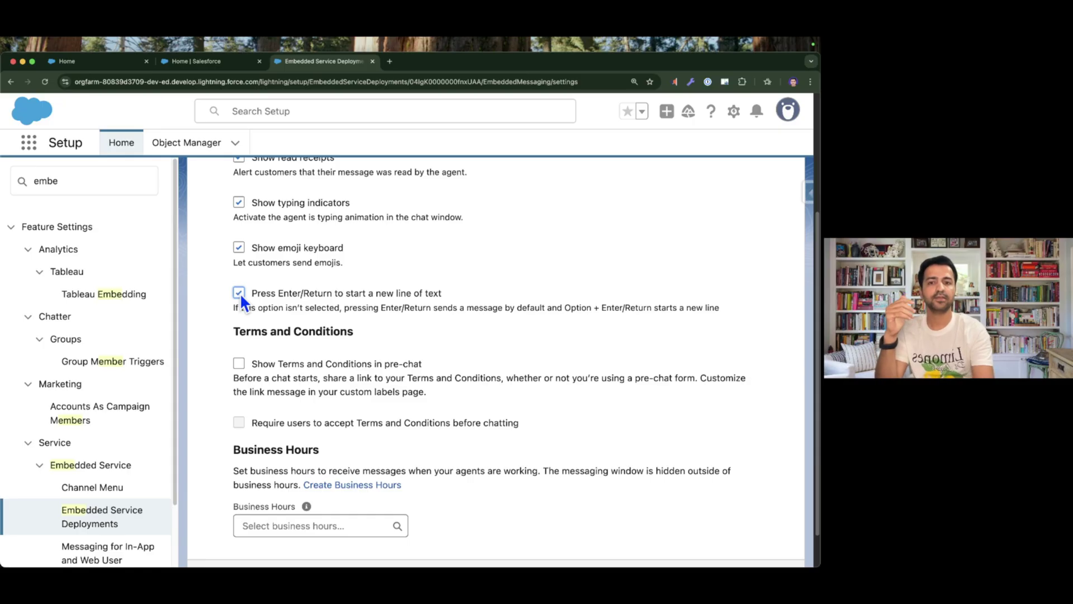
Enable 'Show Terms and Conditions in pre-chat' and 'Require users to accept Terms and Conditions'.
scroll(305, 344, down, 1)
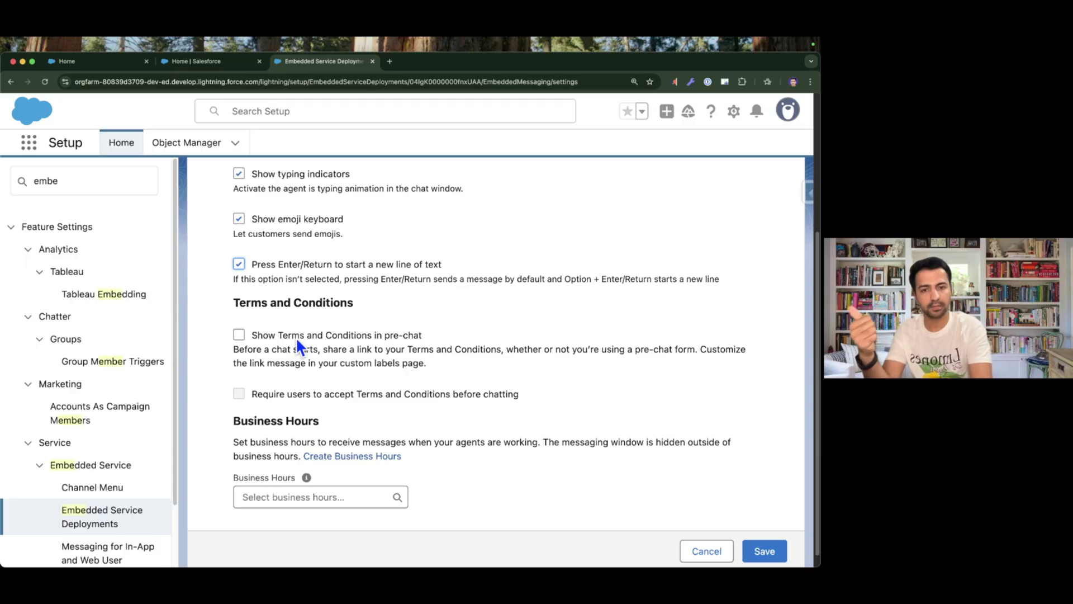
click(239, 335)
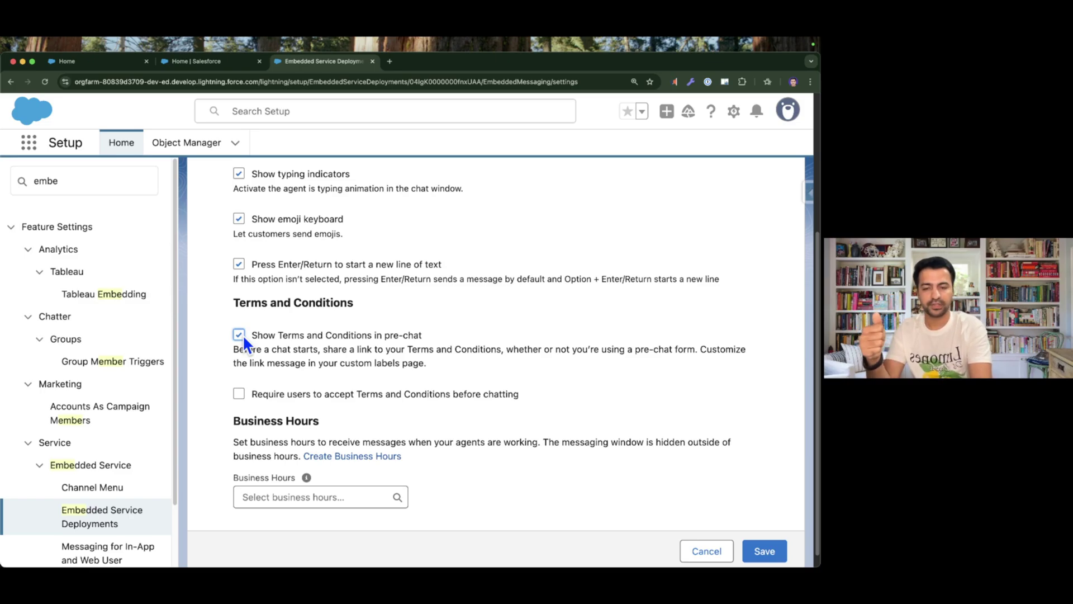
click(240, 394)
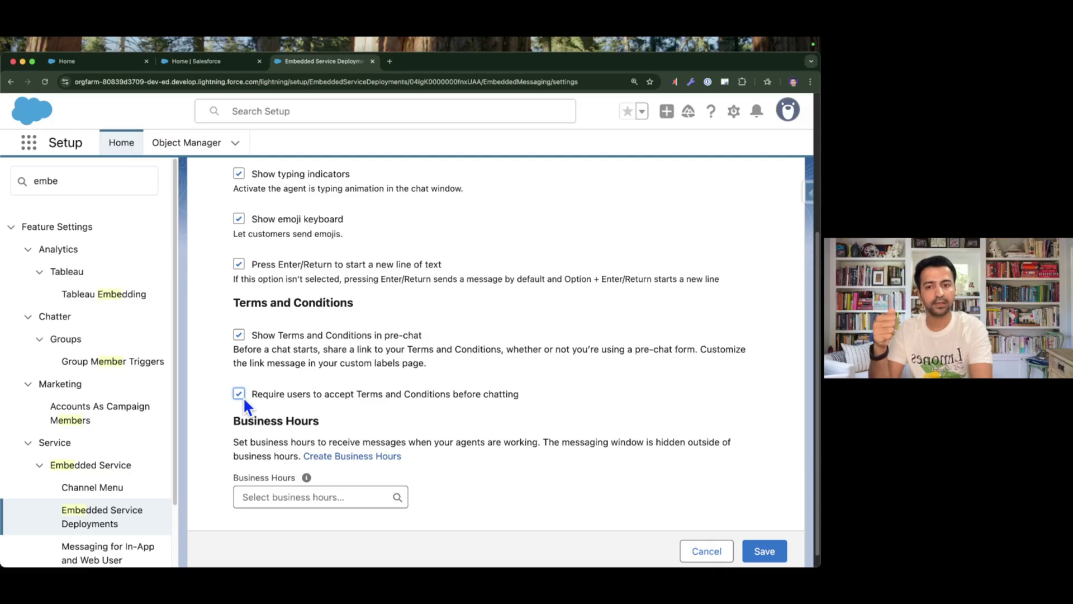
Leave Business Hours unselected and save the deployment settings.
scroll(261, 398, down, 1)
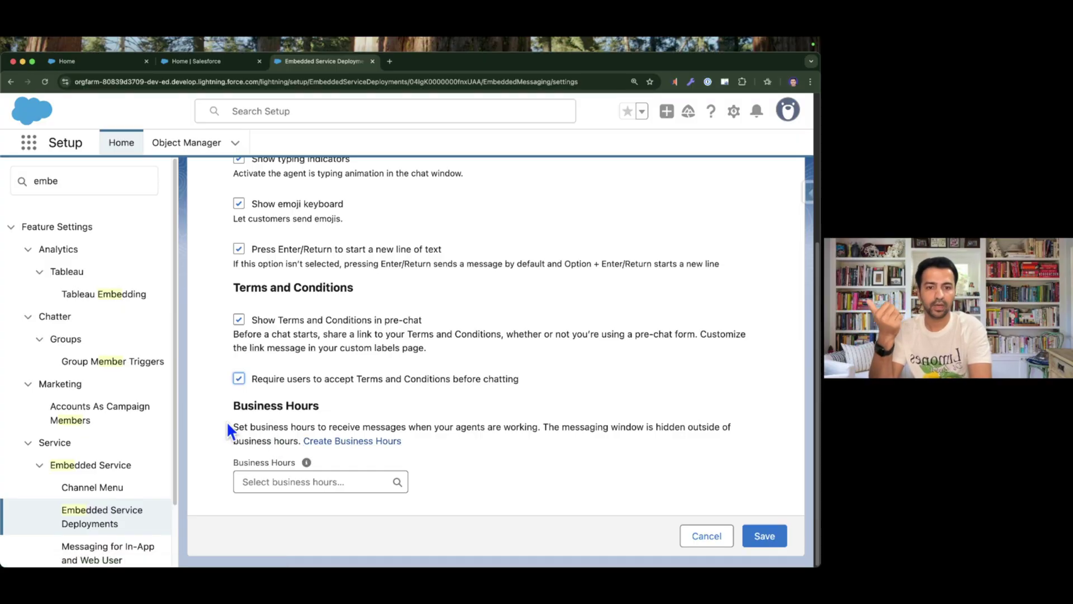
click(288, 481)
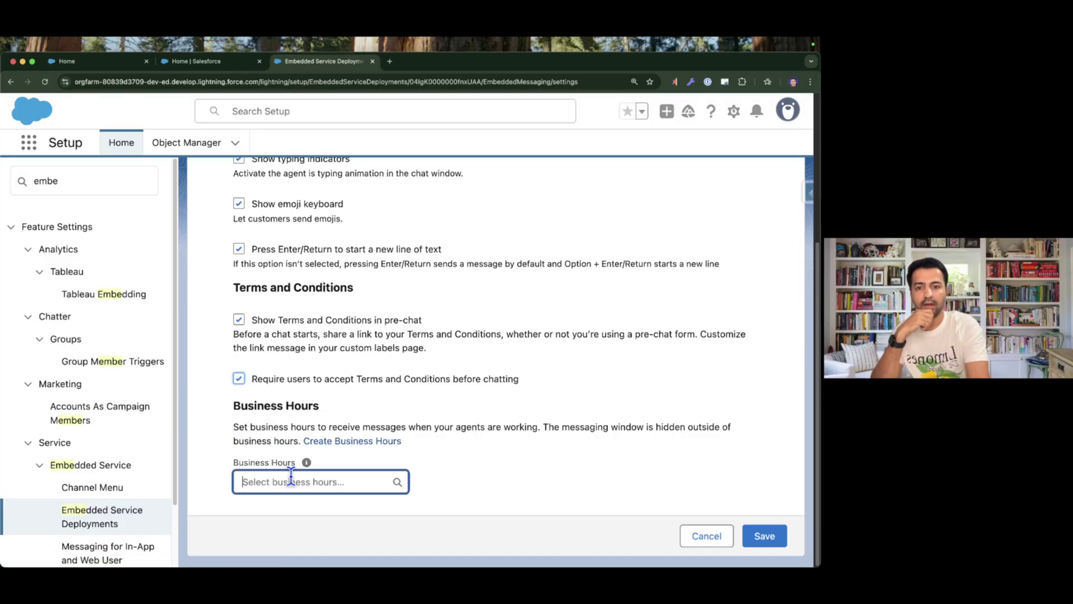
click(451, 352)
scroll(439, 355, up, 5)
scroll(384, 331, down, 3)
scroll(382, 324, down, 1)
click(766, 536)
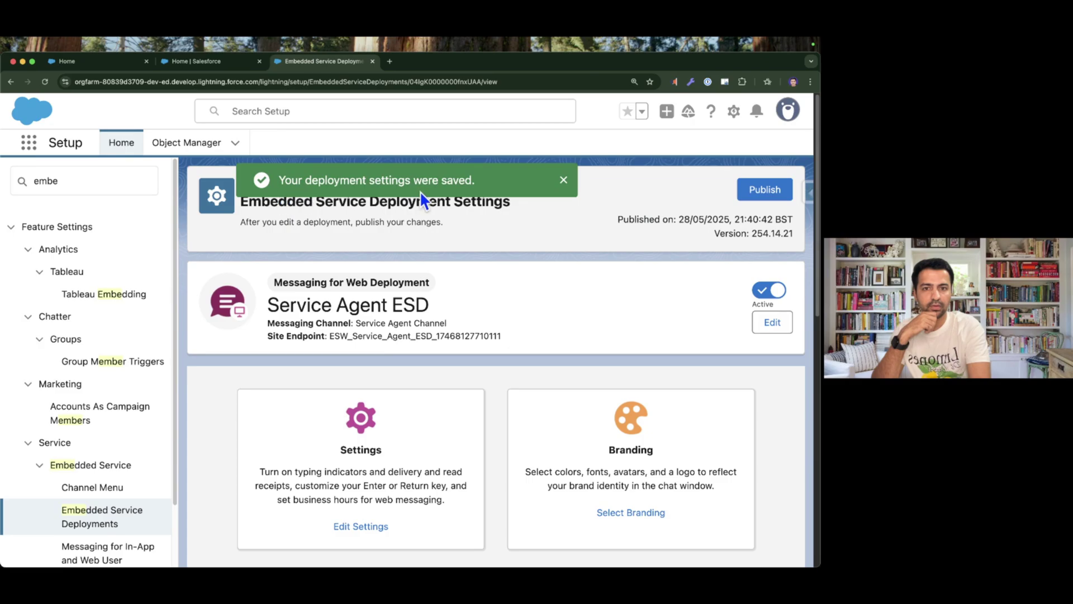
In Set Custom Labels, select English, Pre-Chat, Terms And Conditions and the Standard label type.
scroll(425, 335, down, 2)
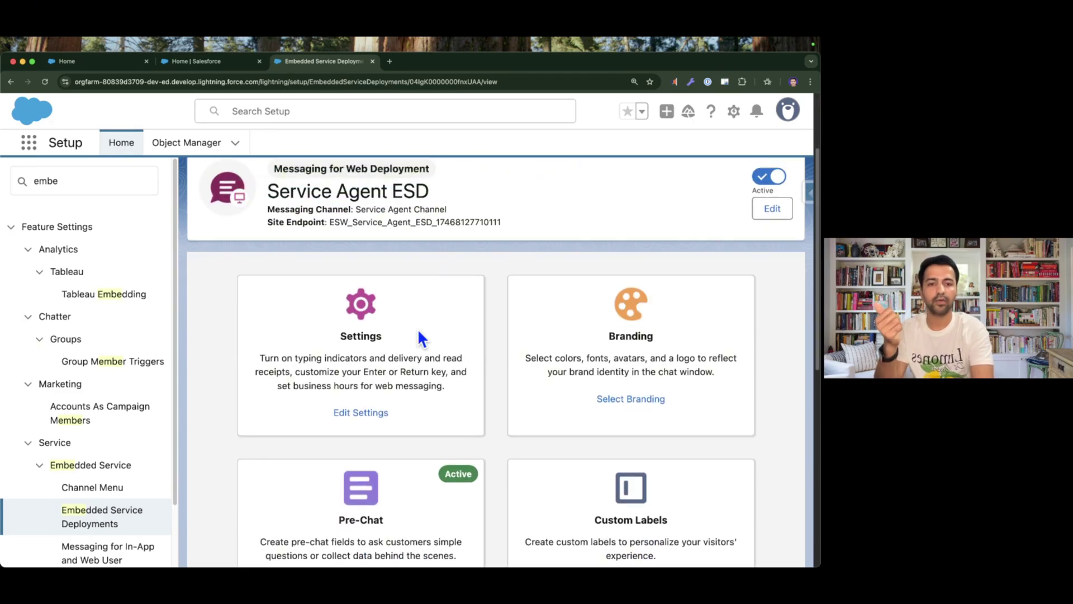
scroll(418, 328, down, 2)
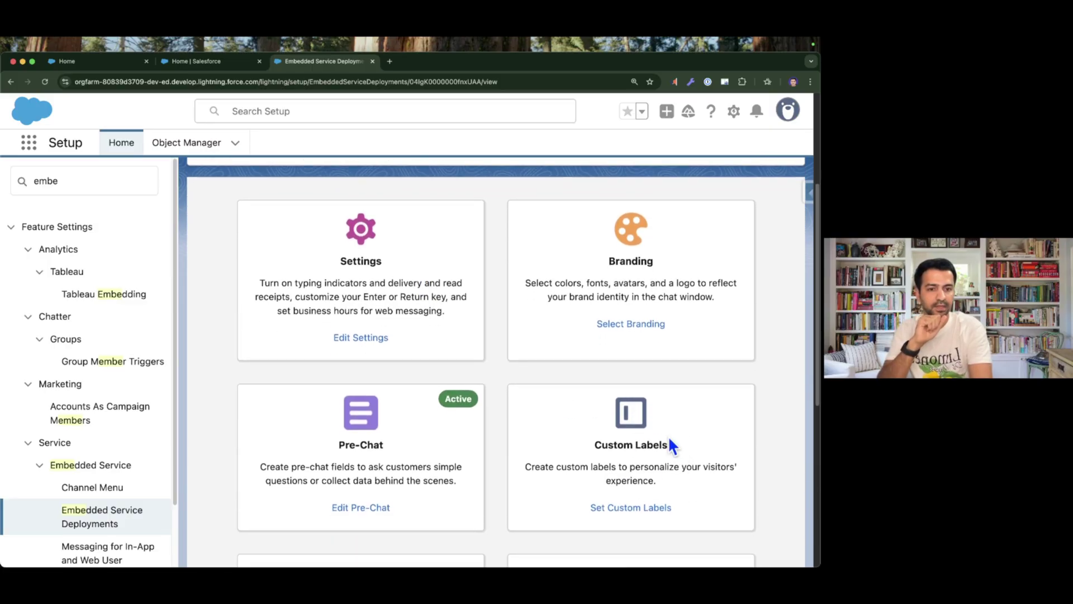
click(642, 510)
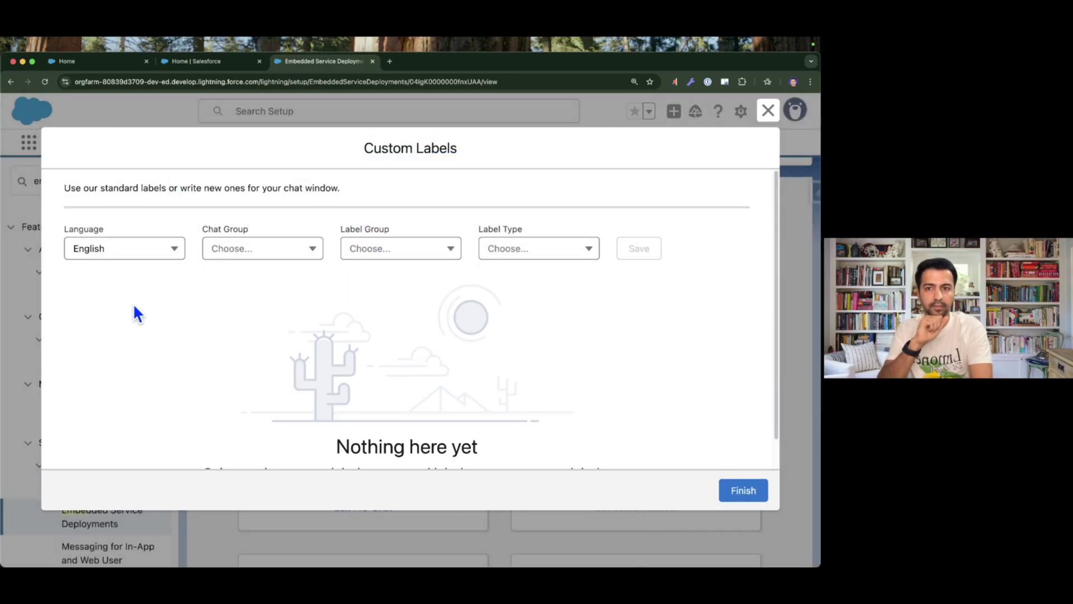
click(115, 256)
click(115, 259)
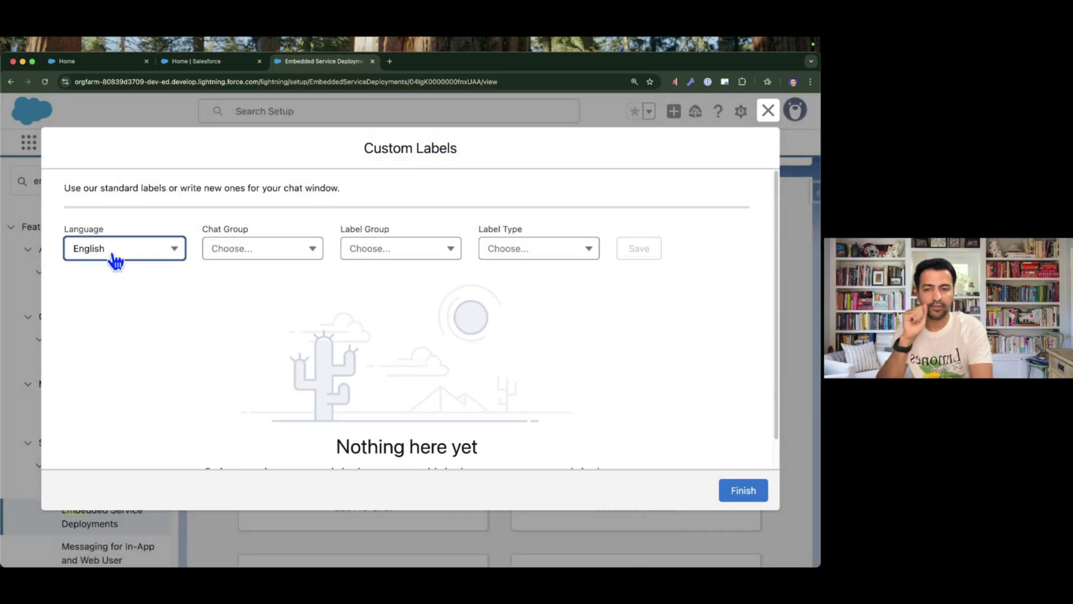
click(266, 257)
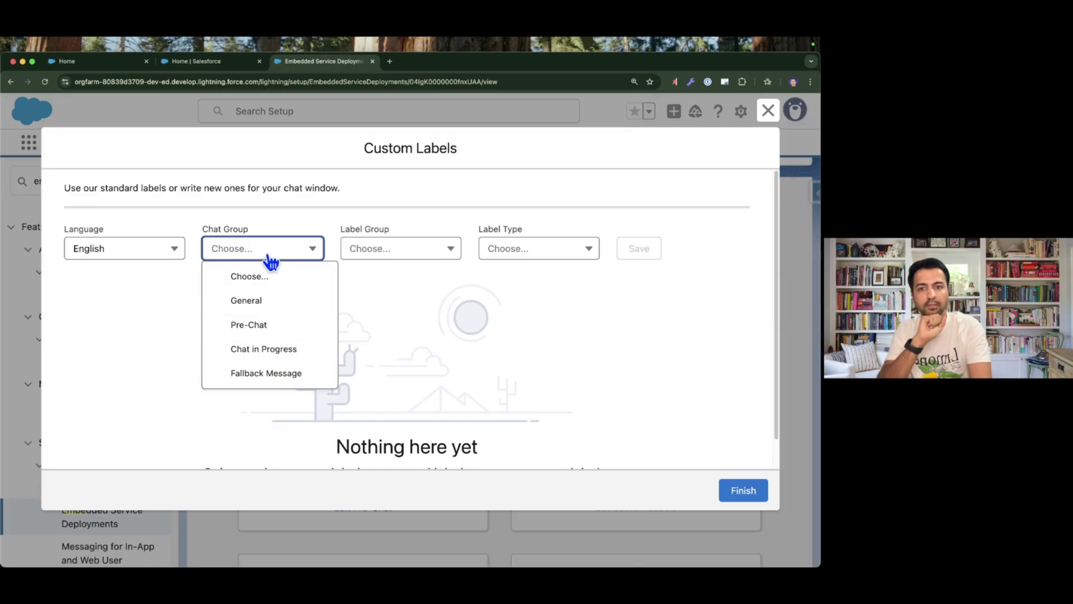
click(280, 327)
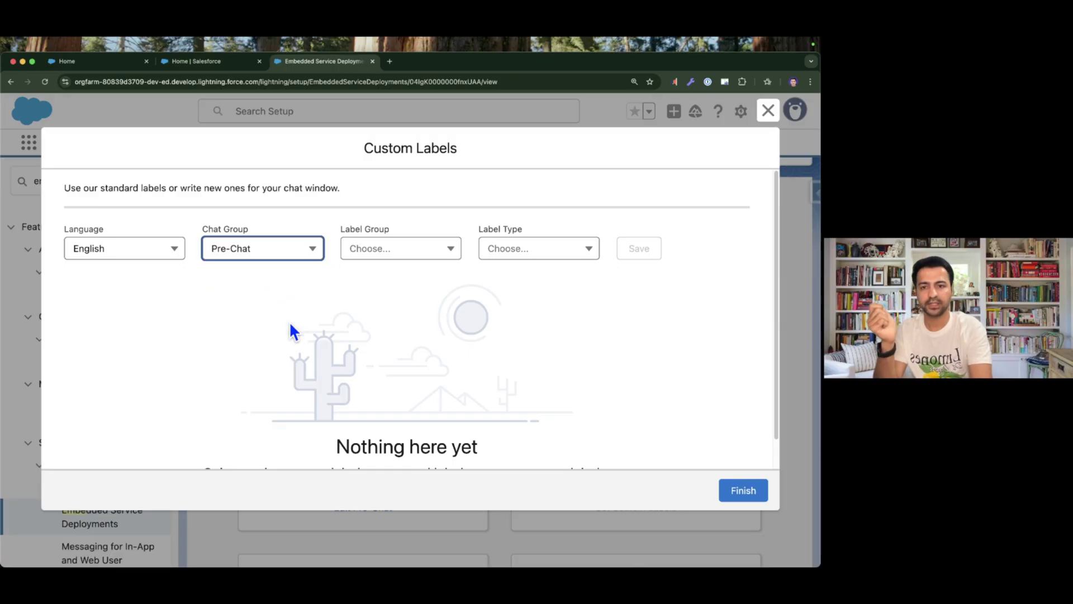
click(382, 248)
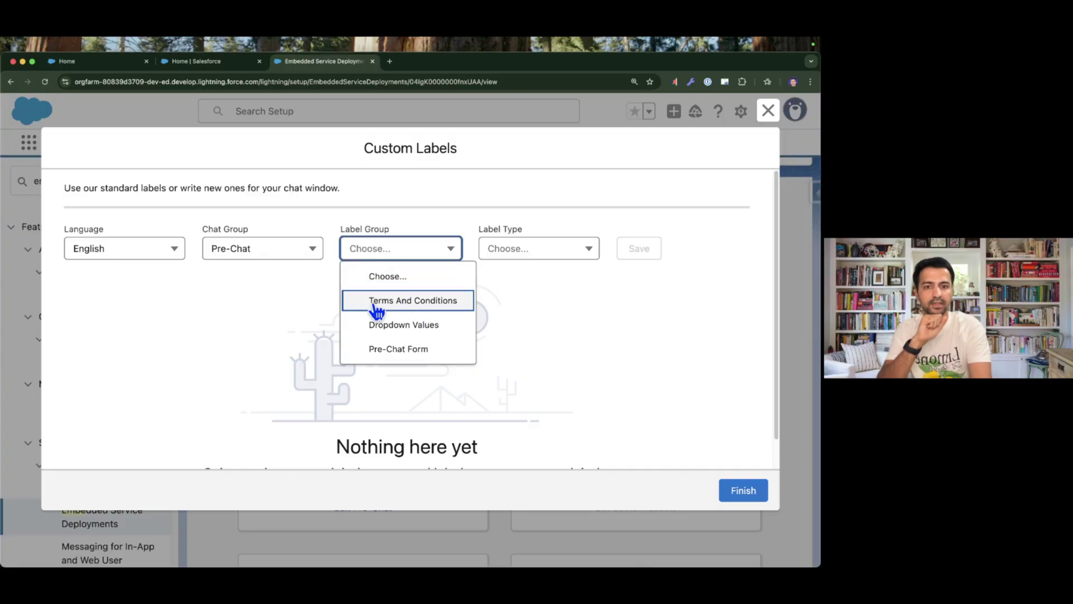
click(431, 307)
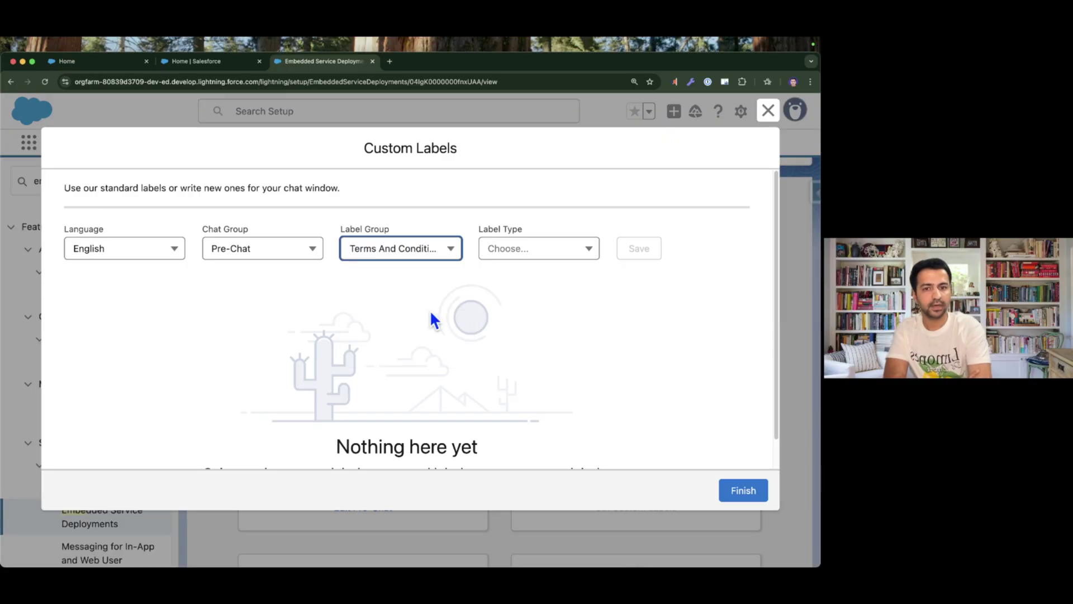
click(537, 249)
click(533, 302)
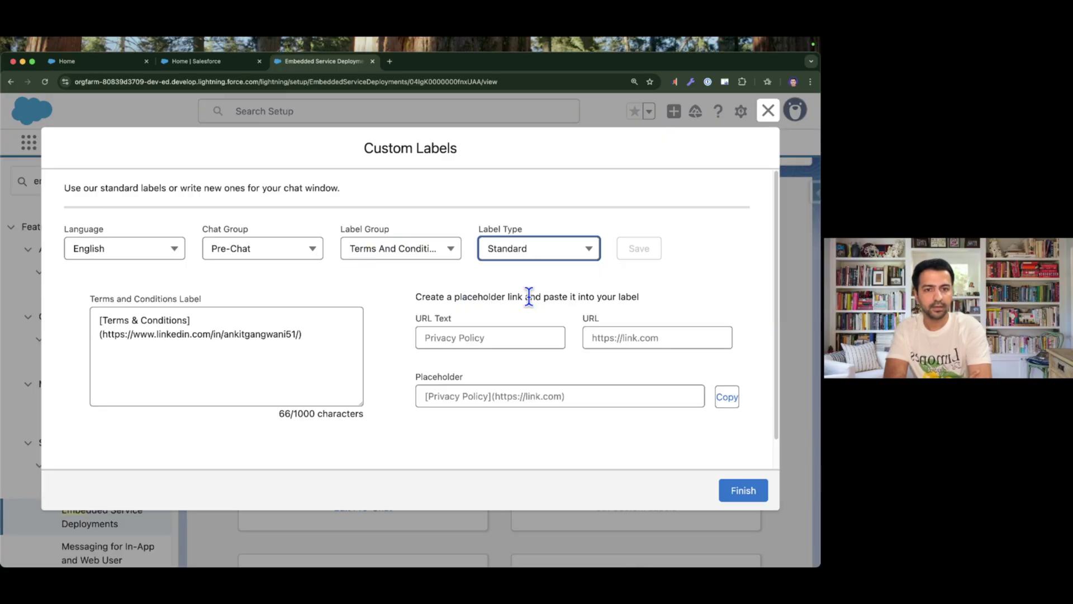
click(271, 366)
drag(307, 353, 97, 317)
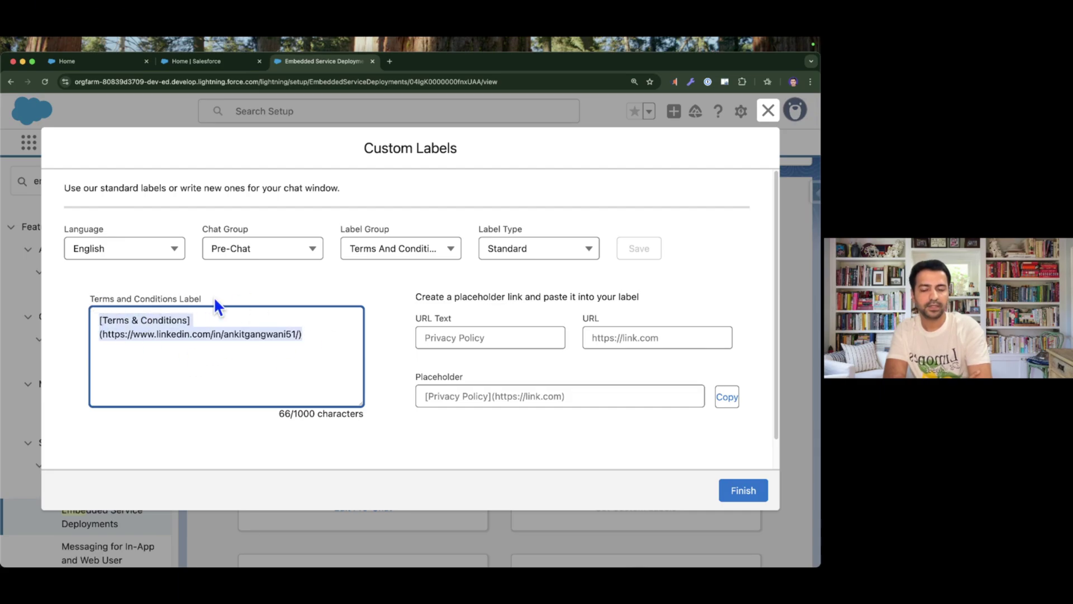
click(220, 319)
drag(220, 319, 324, 342)
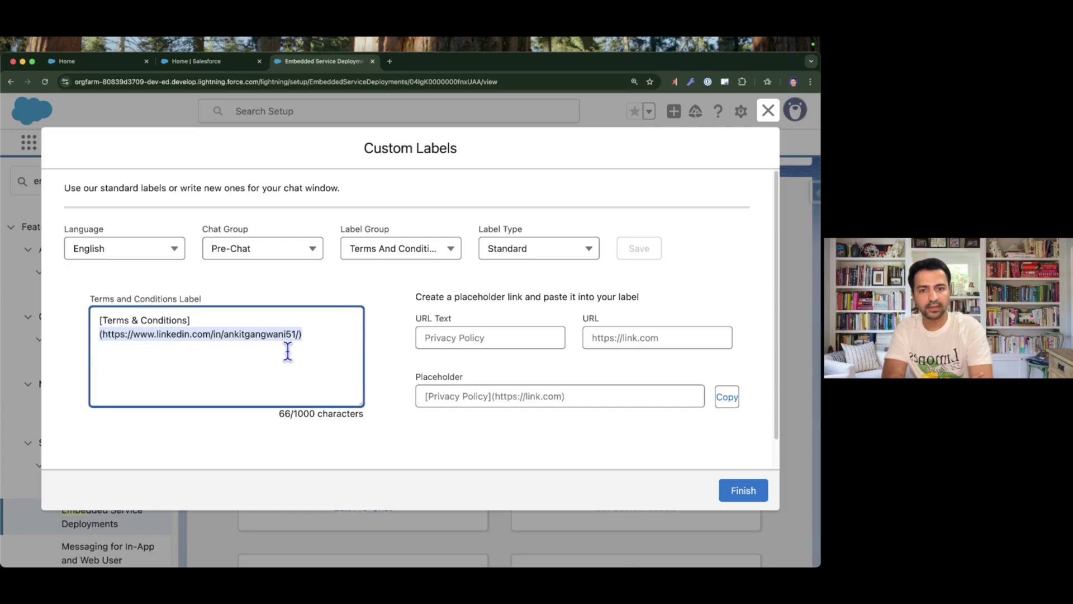
click(454, 343)
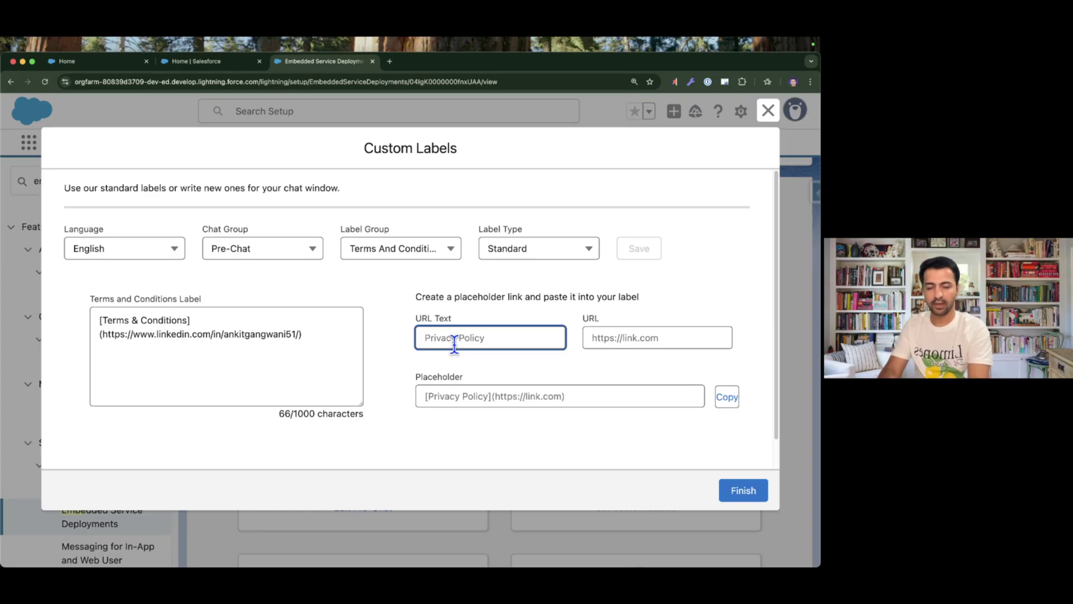
text(Test)
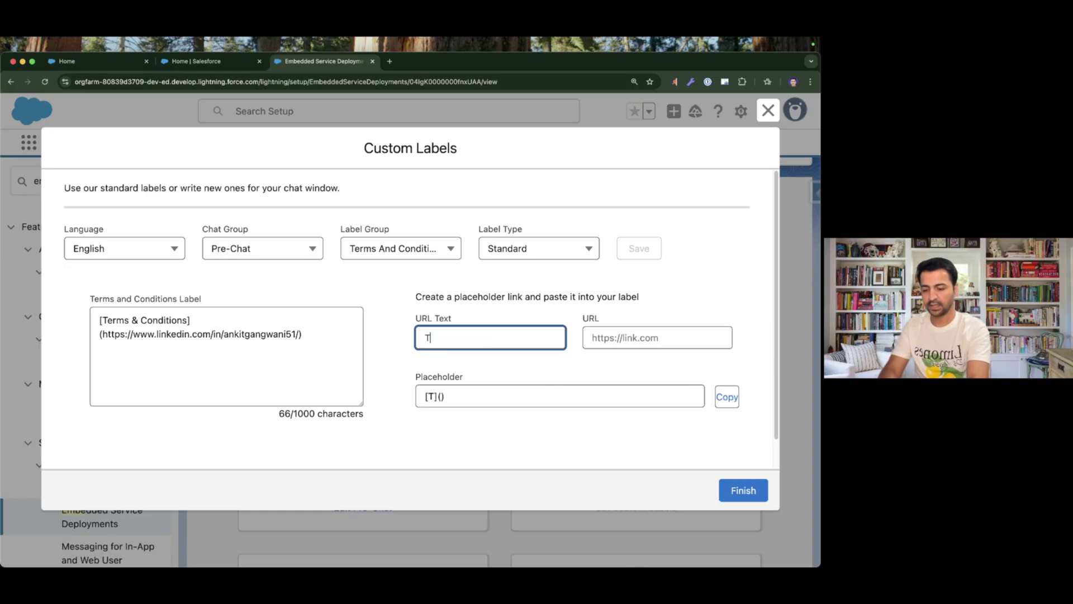
click(638, 342)
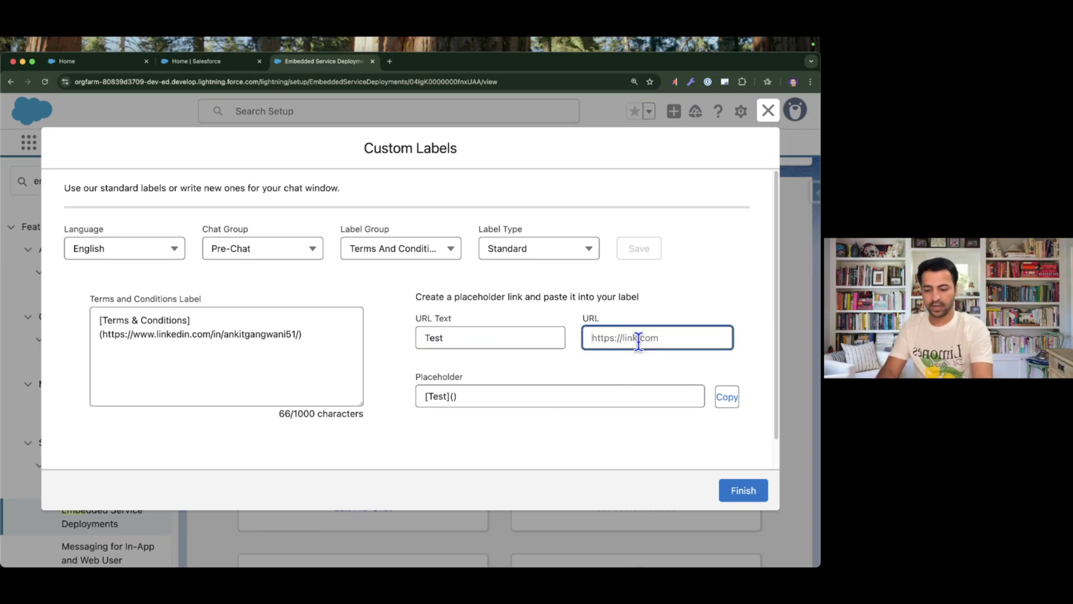
text(htts)
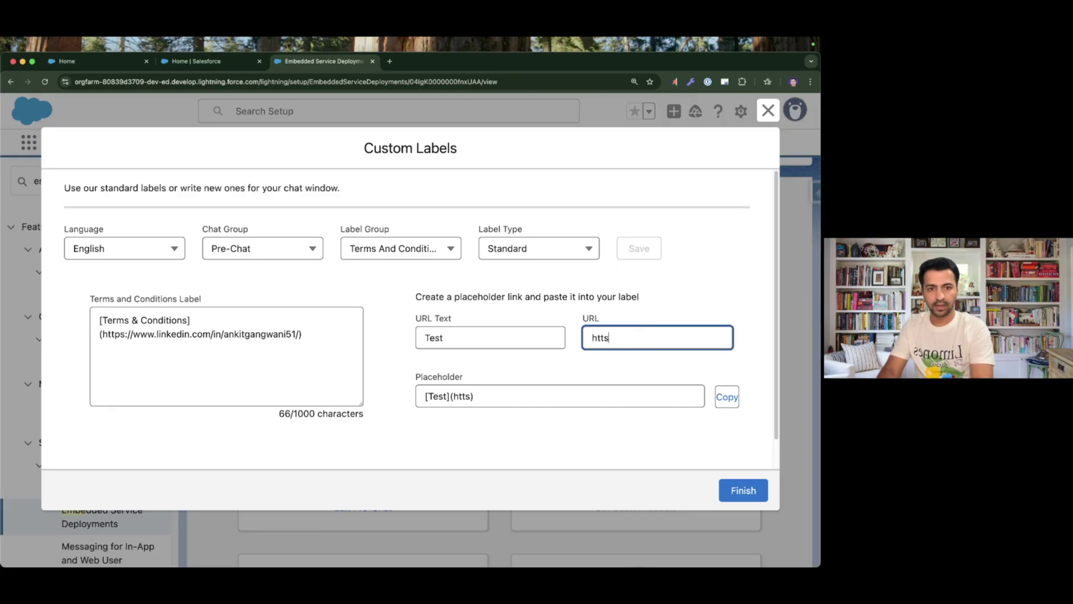
key(BackSpace)
text(ps://ww)
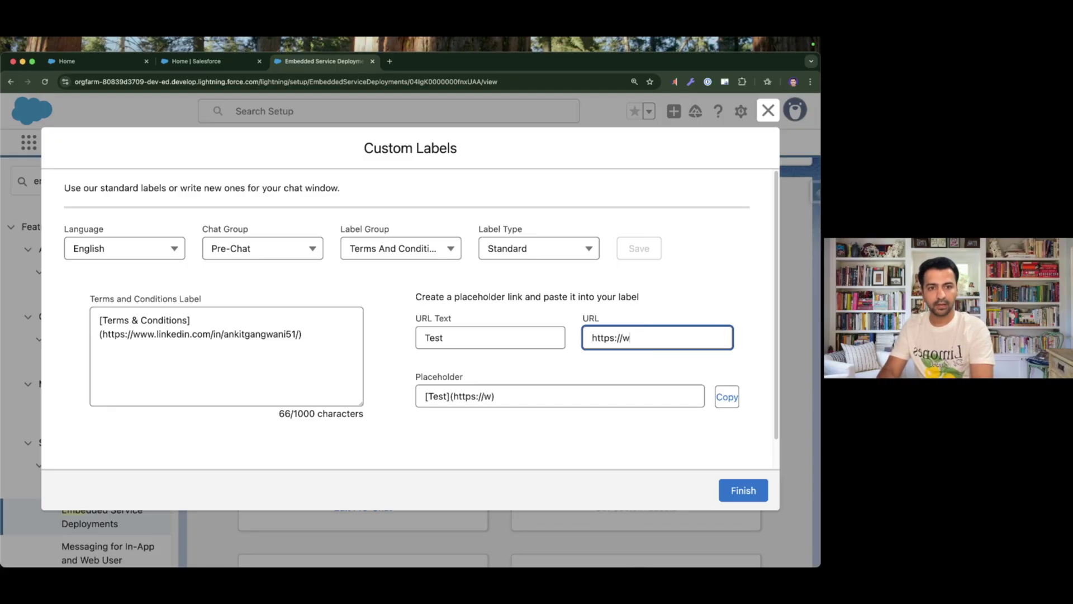
key(BackSpace)
key(BackSpace)
text(login)
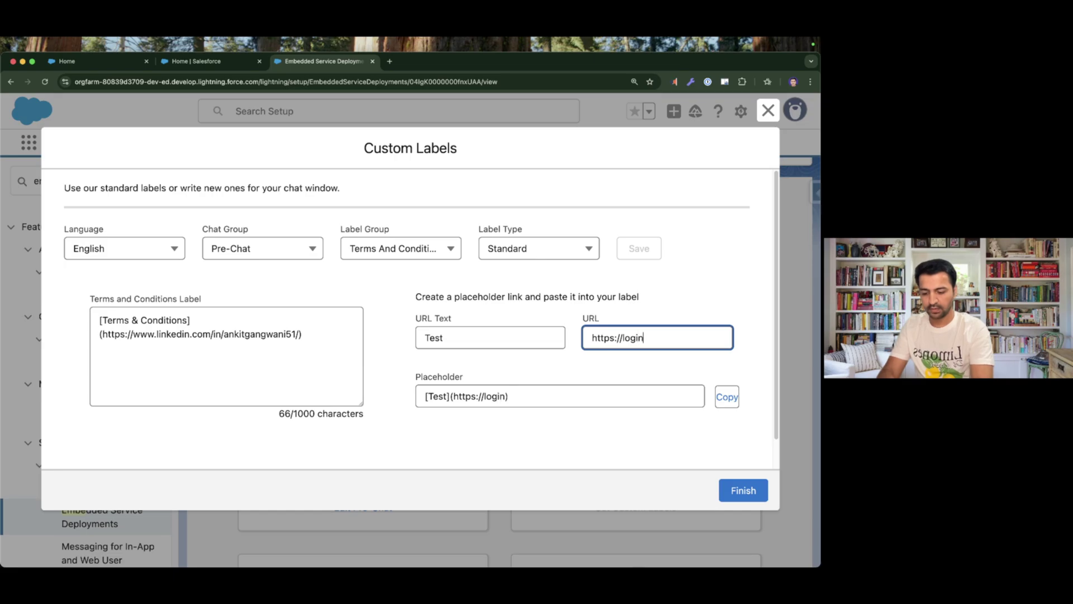
text(.salesforce.com)
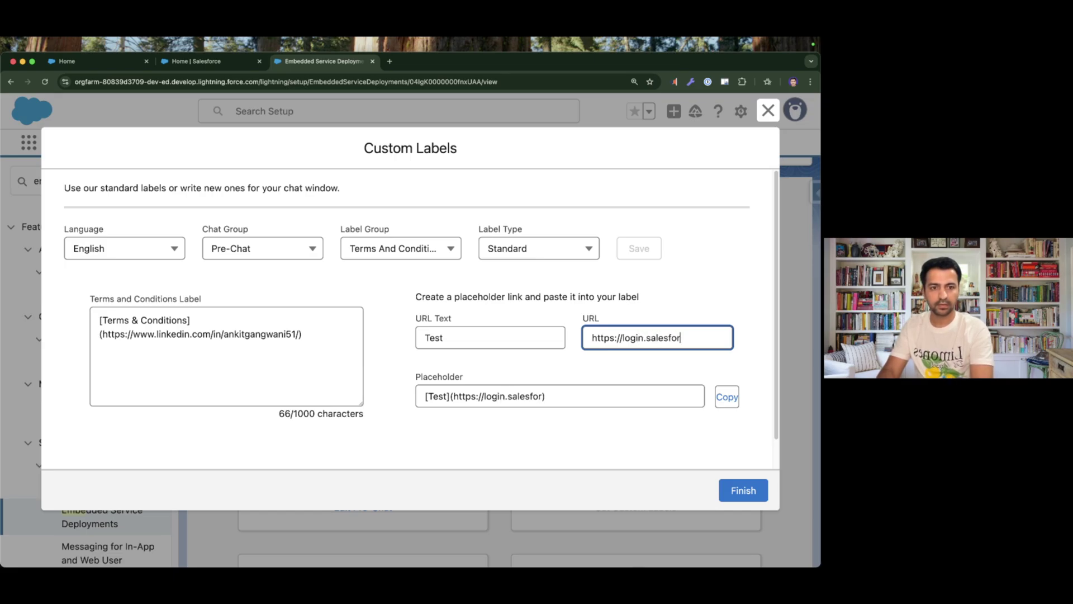
click(581, 396)
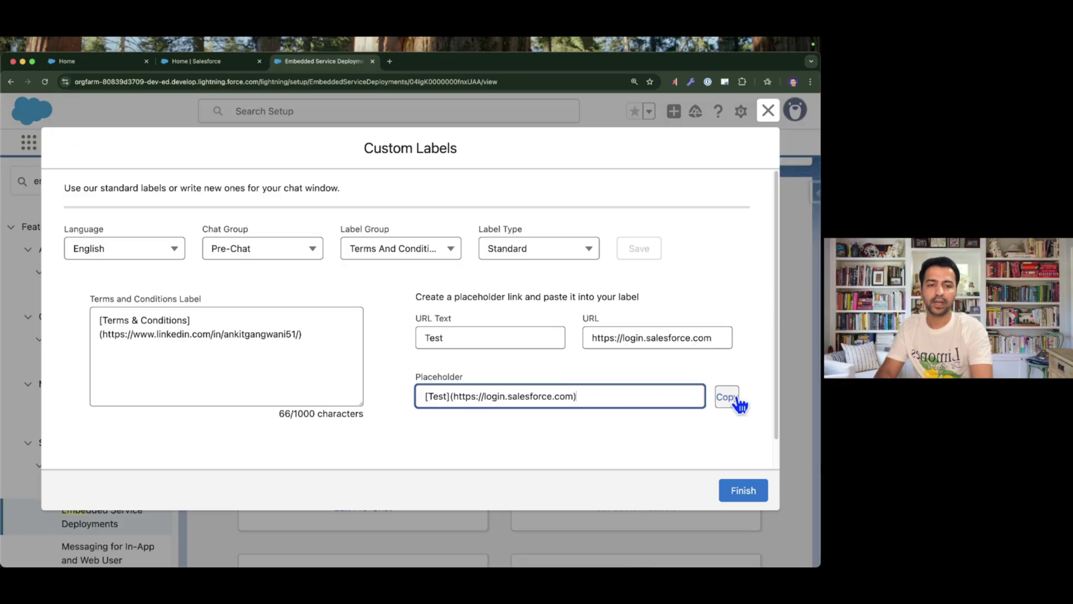
drag(319, 352, 152, 320)
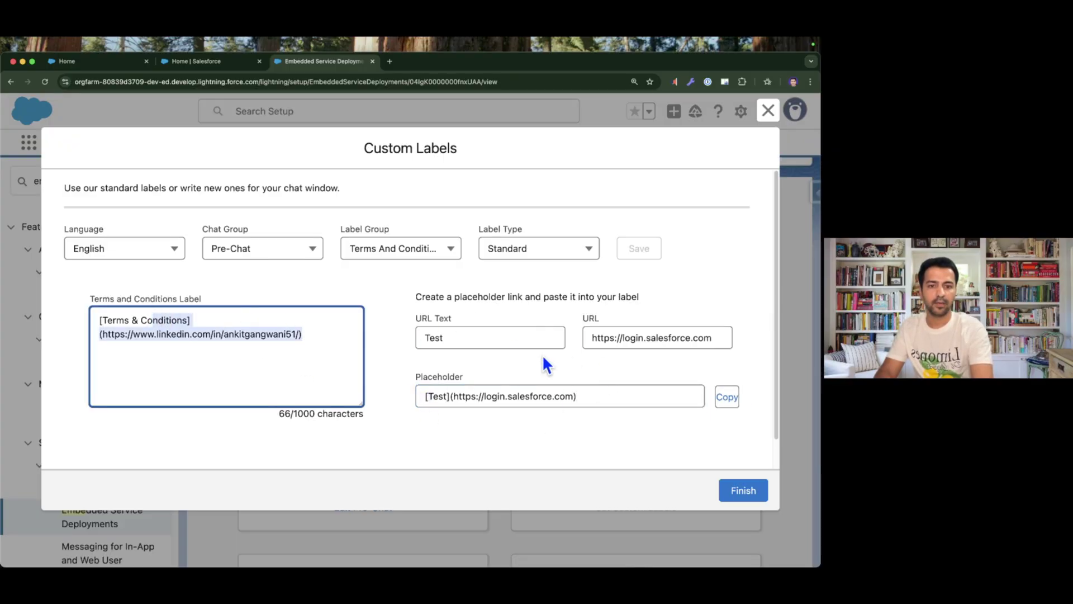
triple_click(506, 397)
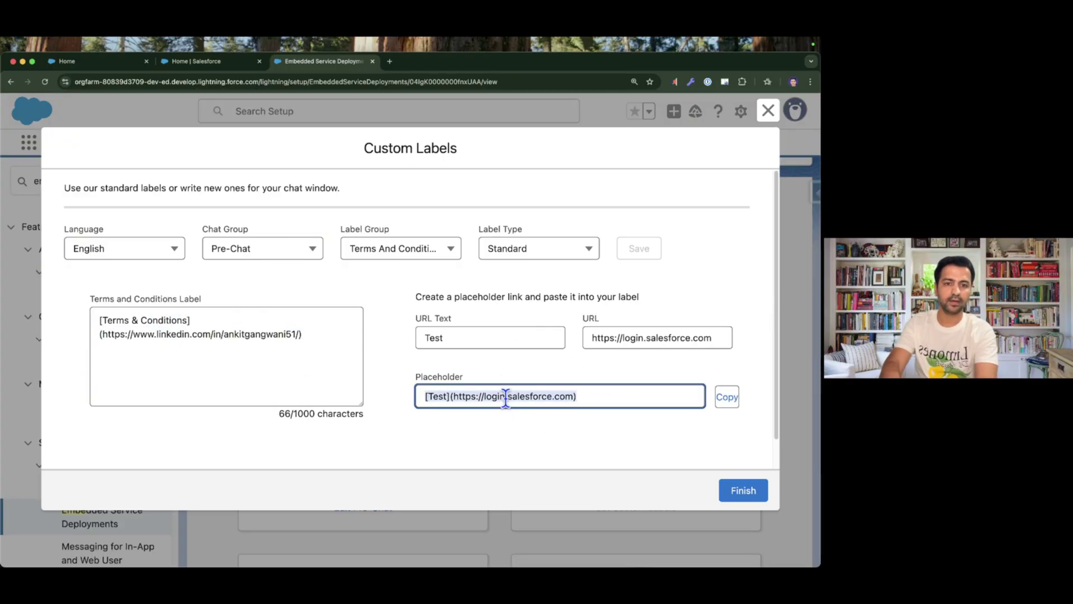
key(BackSpace)
double_click(486, 338)
key(BackSpace)
triple_click(642, 337)
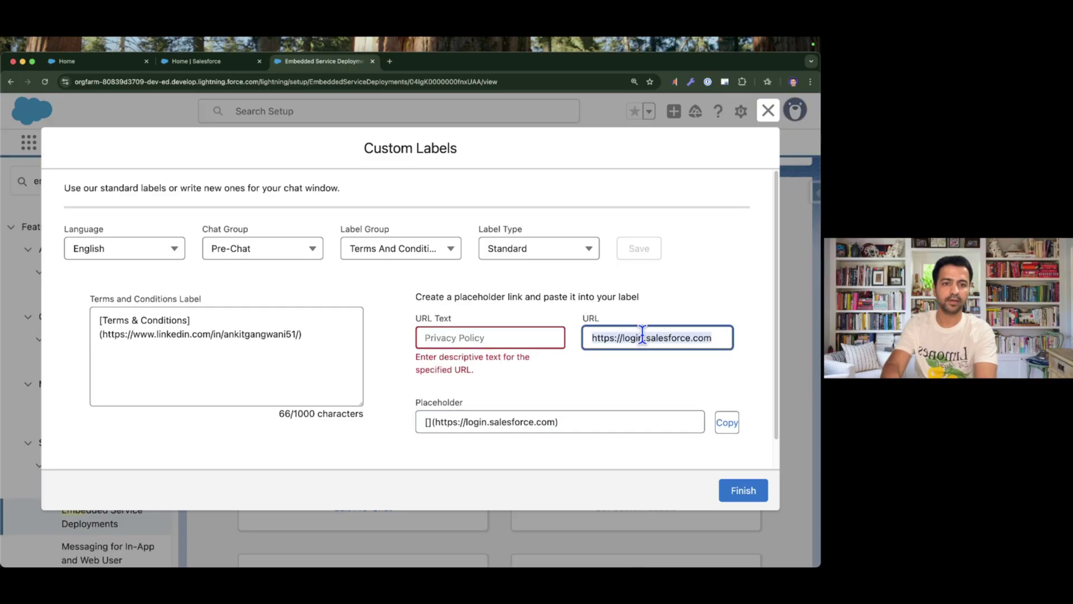
key(BackSpace)
click(659, 313)
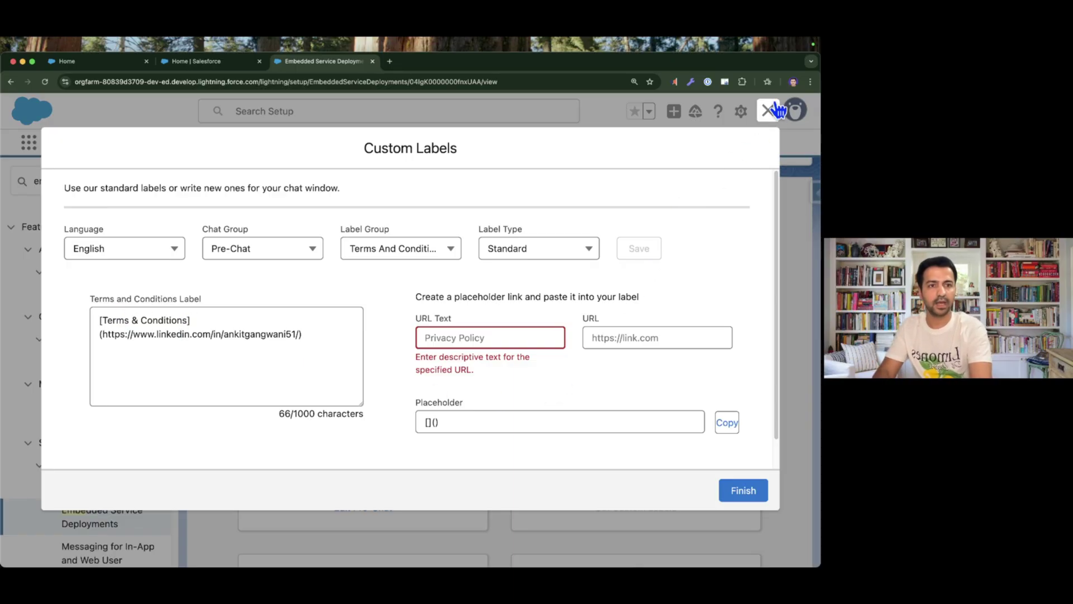
Close Custom Labels, cancel out of Edit Settings, and publish the Service Agent ESD deployment.
click(770, 112)
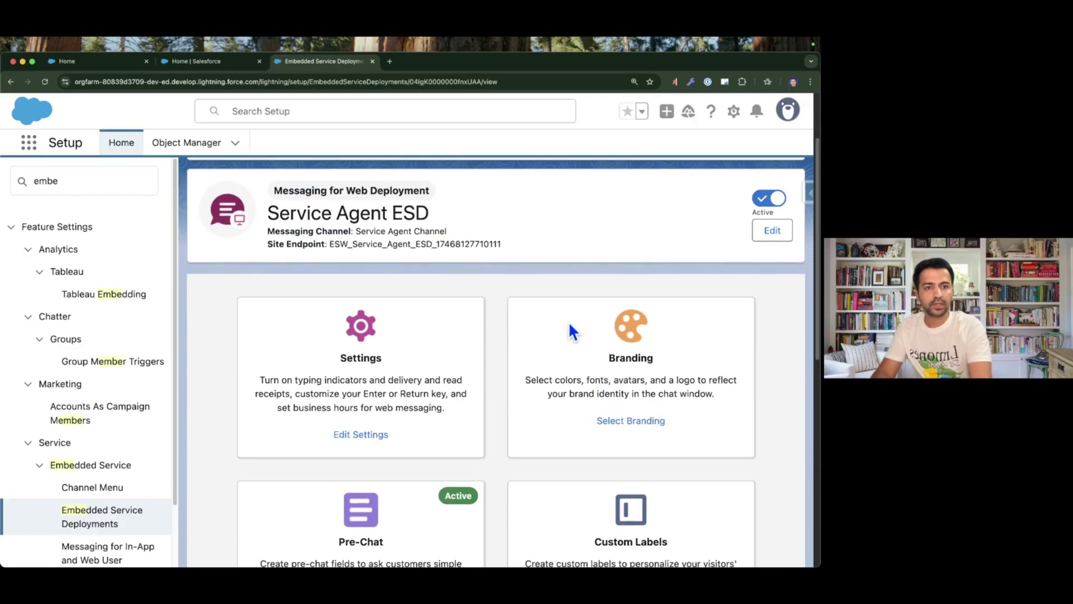
click(378, 439)
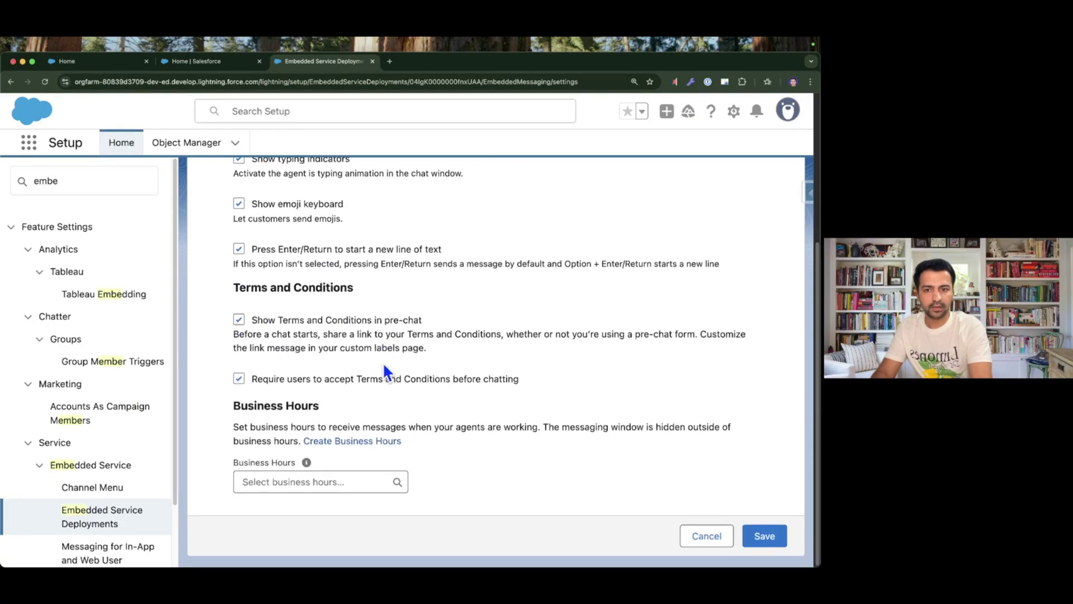
scroll(314, 295, down, 5)
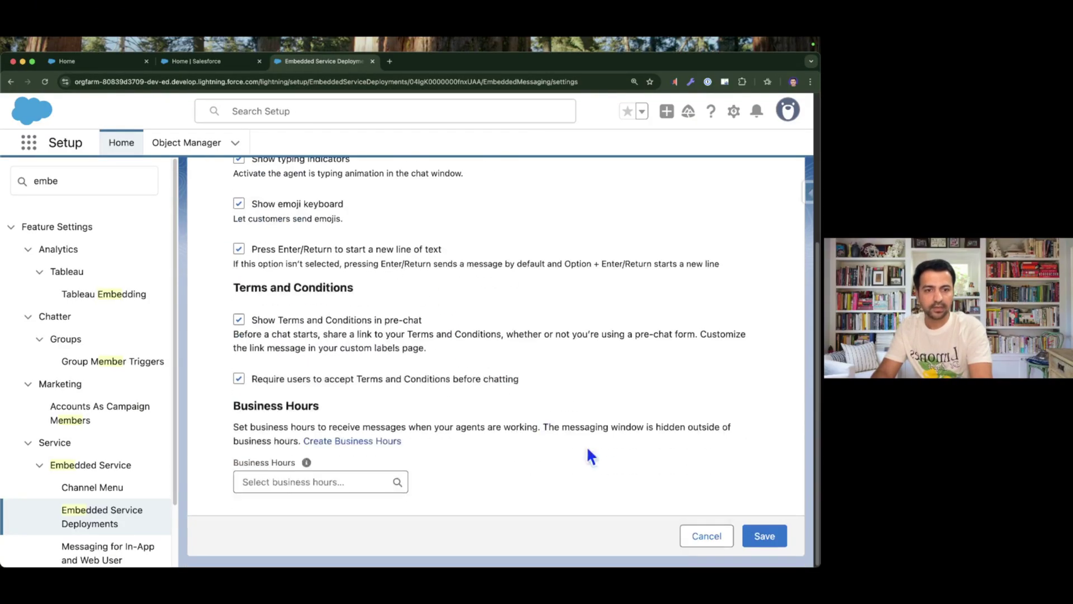
click(696, 536)
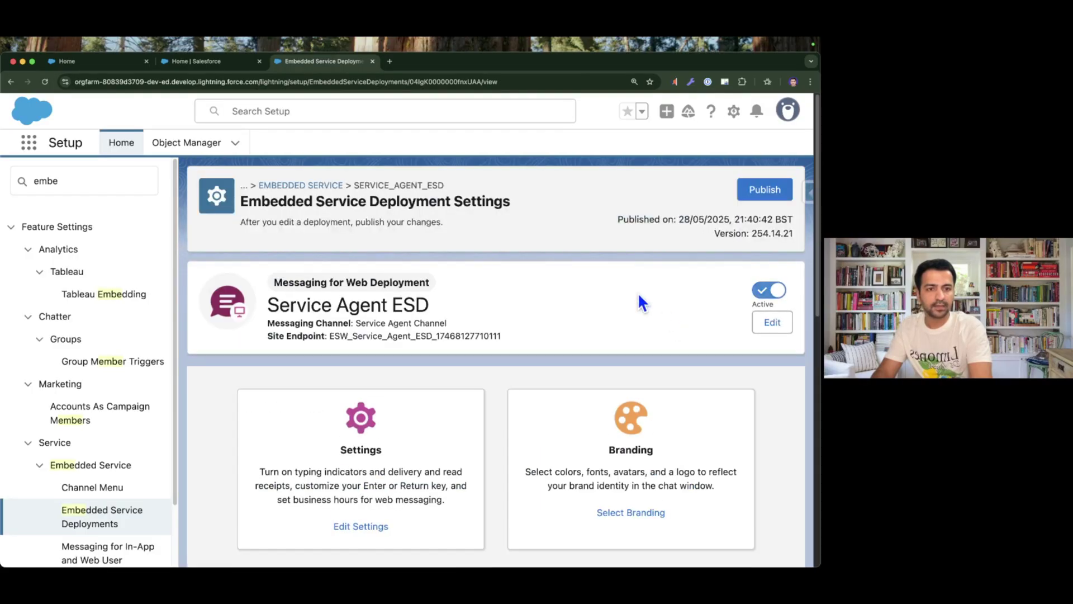
click(760, 193)
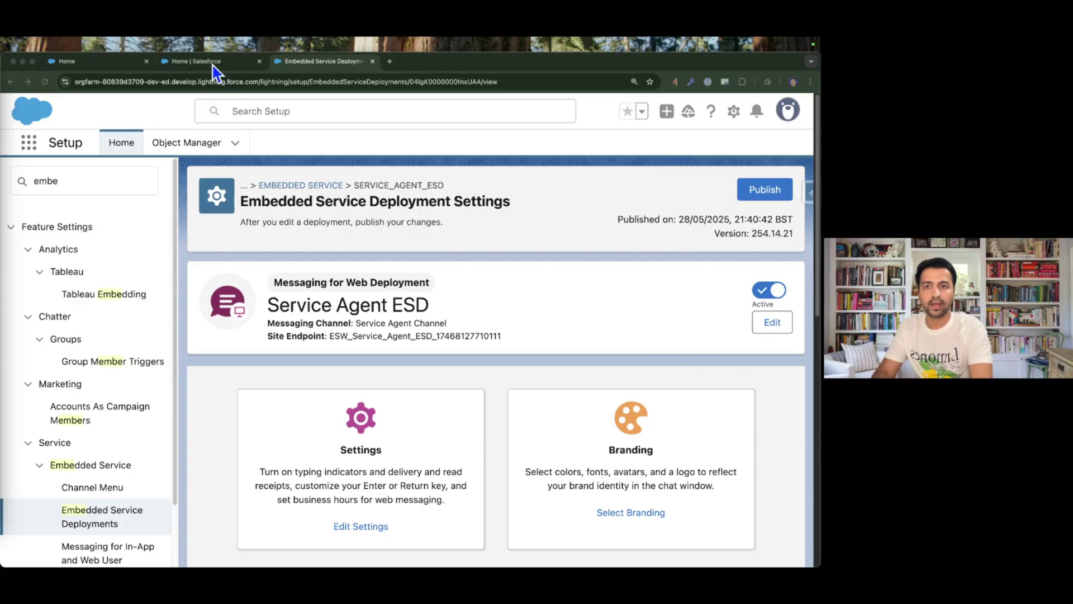
End the old chat session on the site and close the chat widget.
click(119, 61)
click(667, 351)
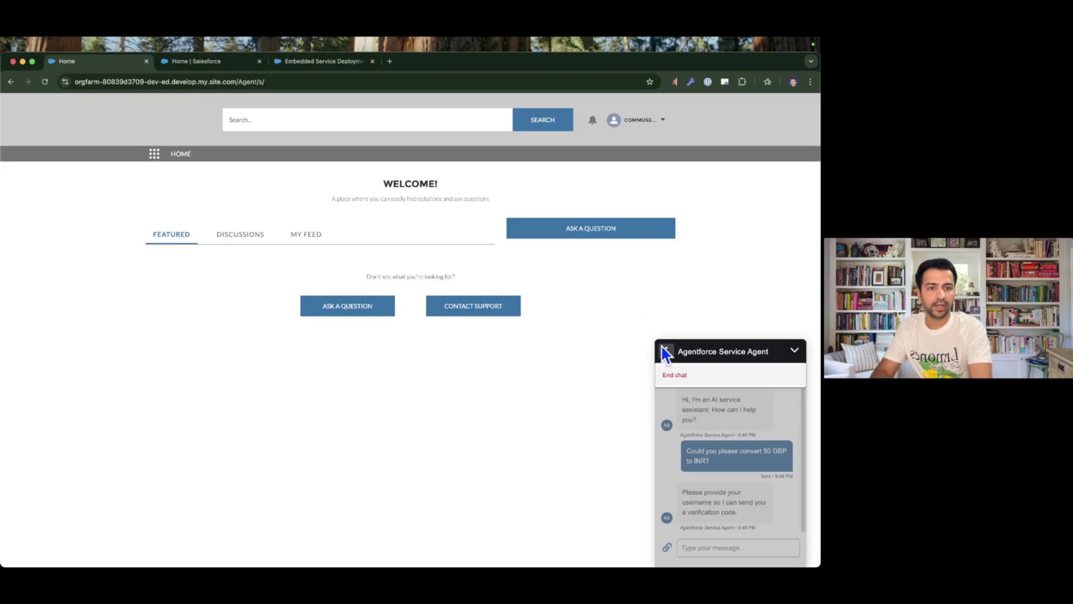
click(674, 376)
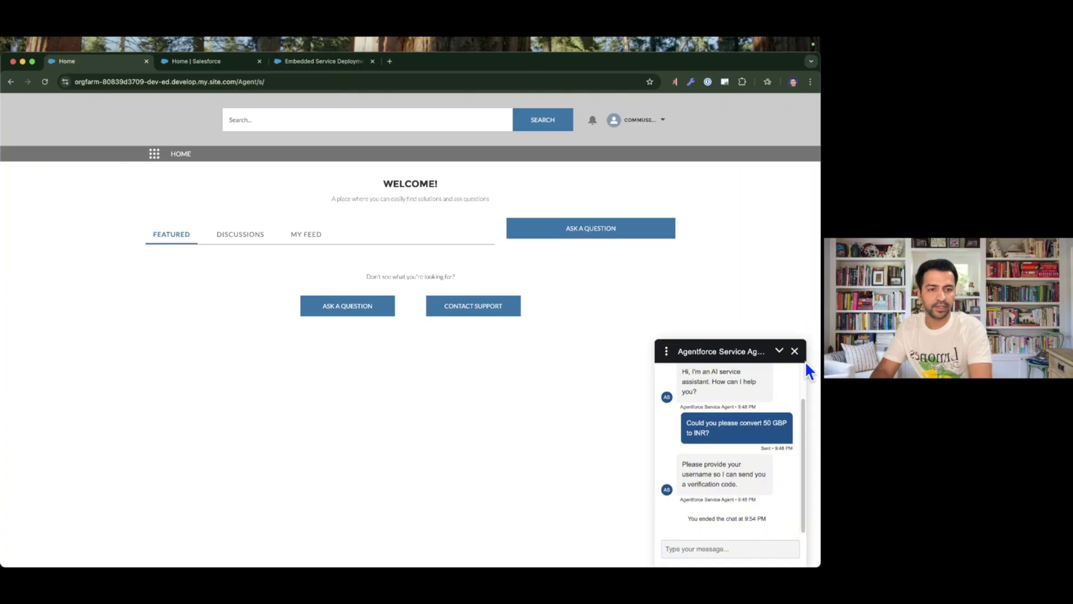
click(794, 351)
Empty cache and hard reload via DevTools, then open the chat's pre-chat form.
right_click(83, 208)
click(132, 367)
right_click(44, 83)
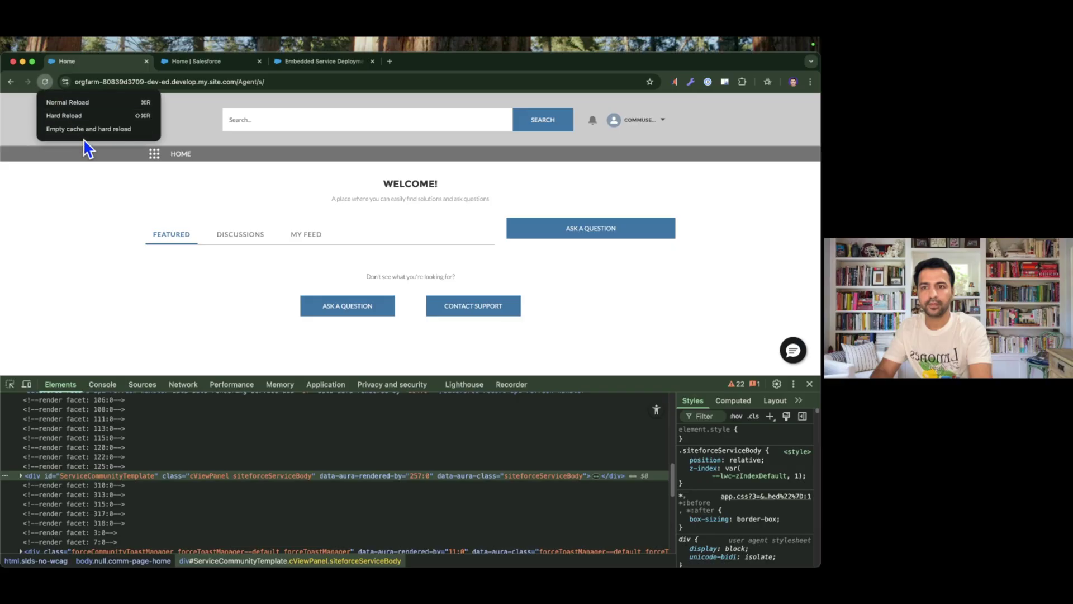
click(127, 131)
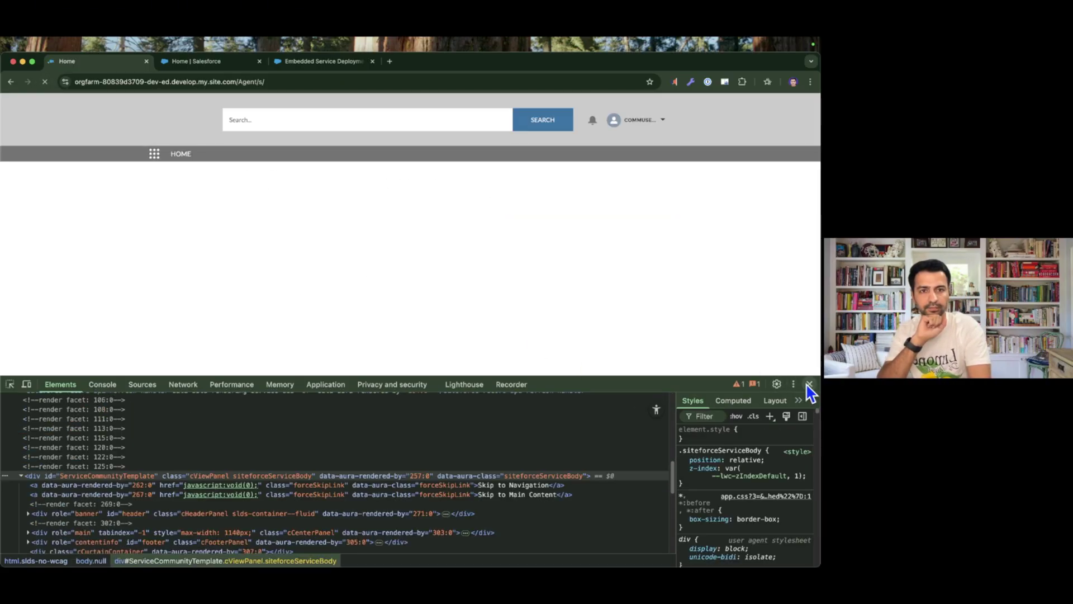
click(809, 385)
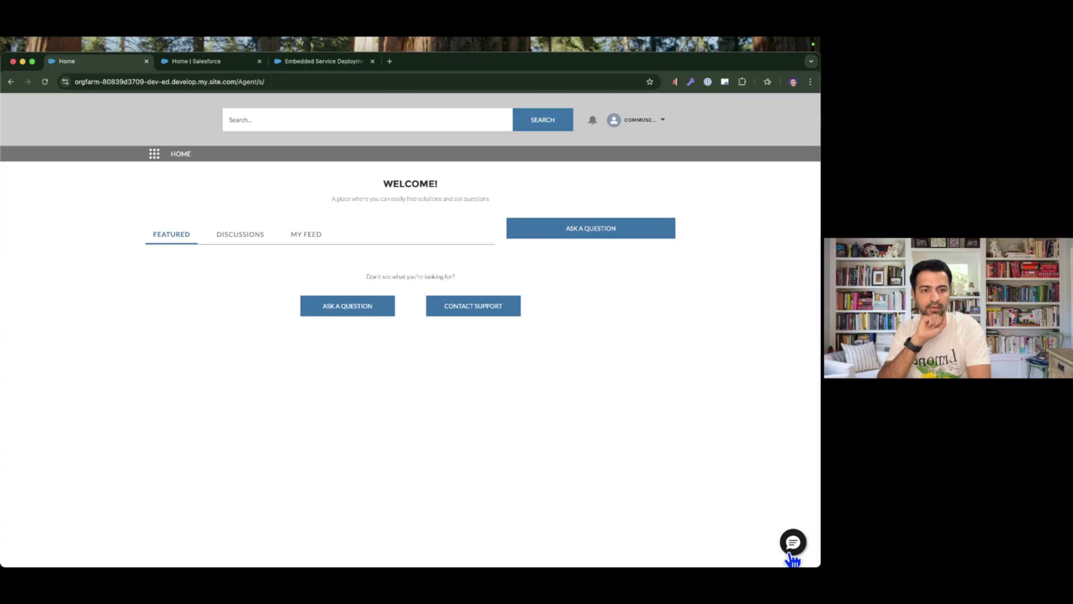
click(793, 542)
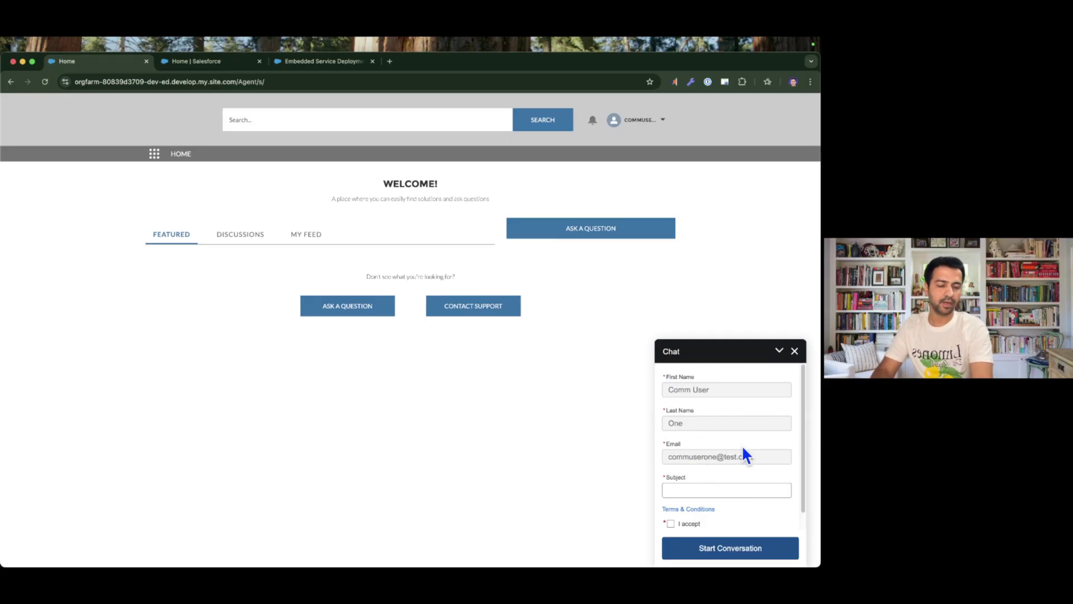
Enter 'Test Data' as the pre-chat Subject and toggle I accept to confirm it is required.
click(709, 484)
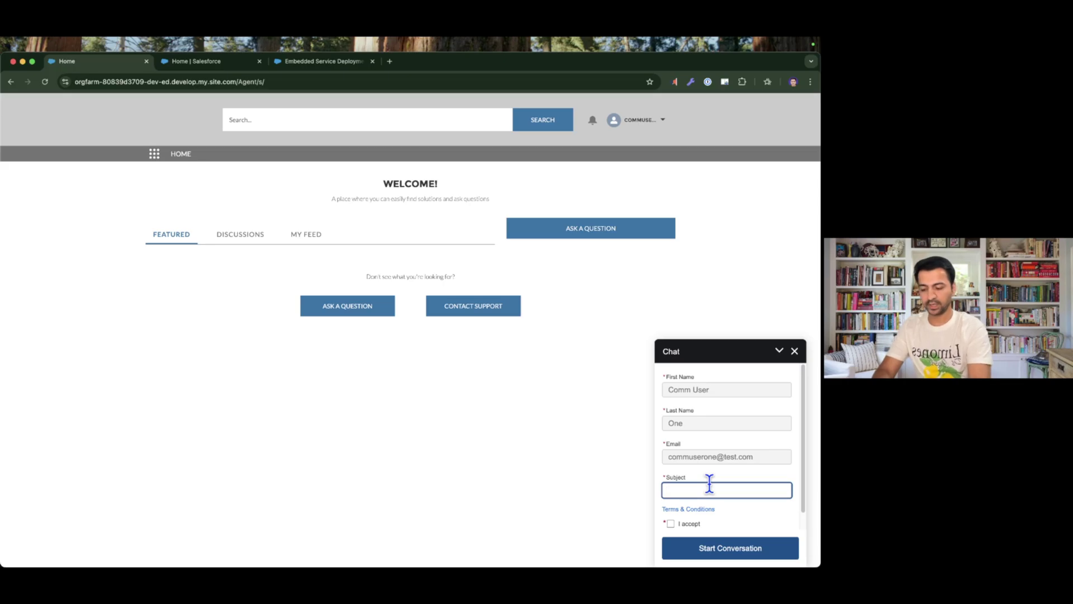
text(Test Data)
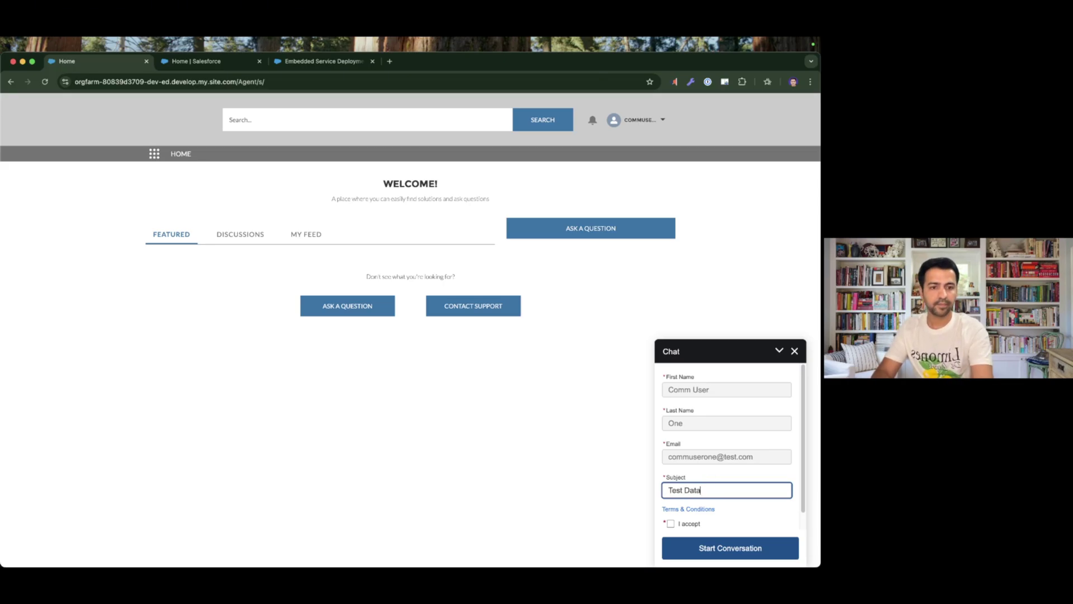
click(670, 524)
scroll(726, 520, down, 1)
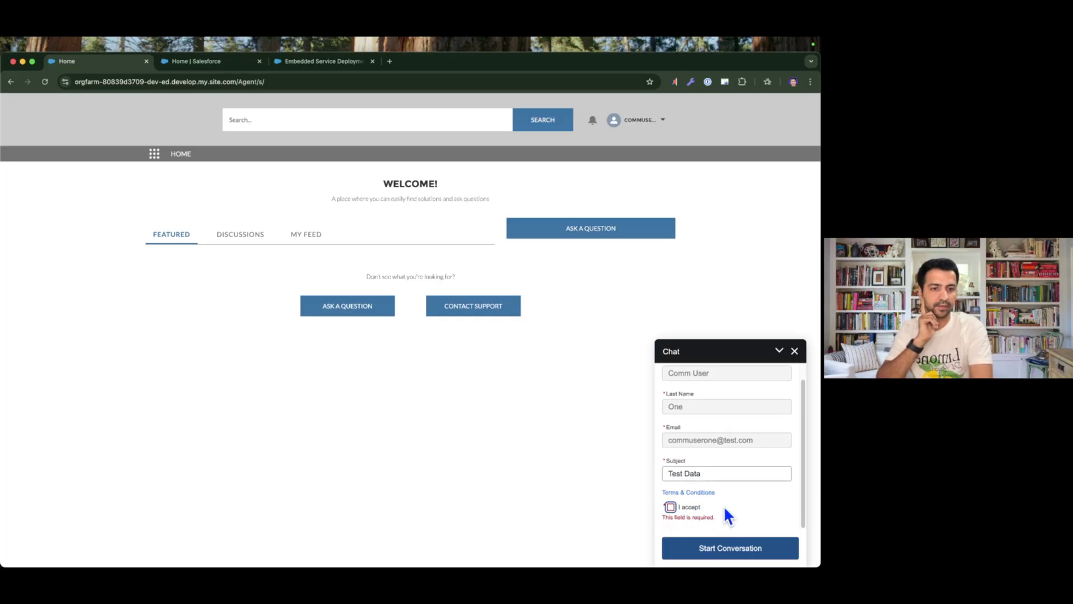
Verify the Terms & Conditions link opens, then start the conversation.
click(693, 493)
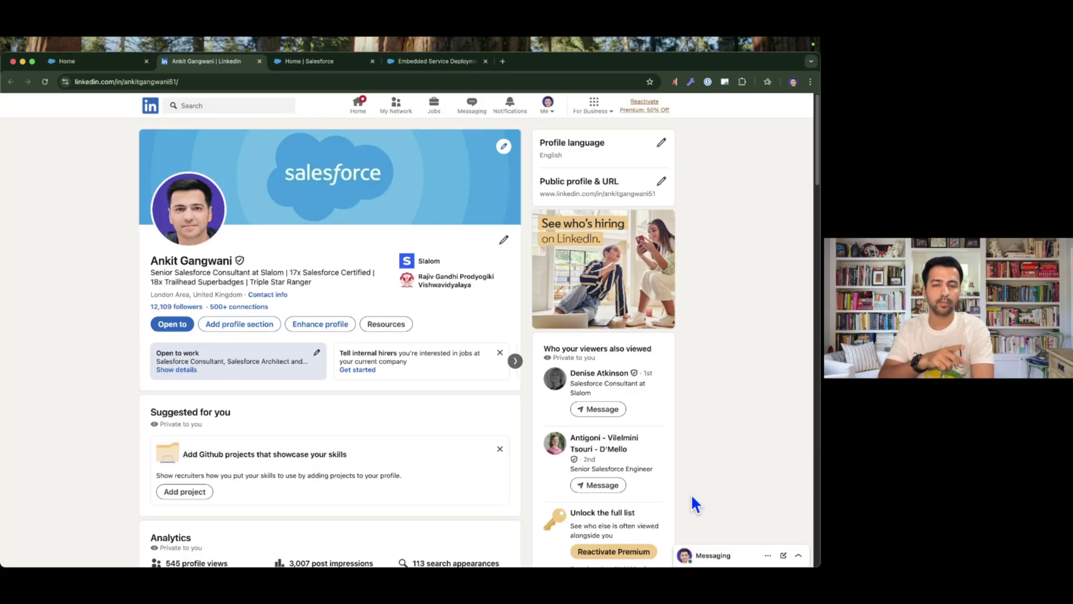
click(260, 61)
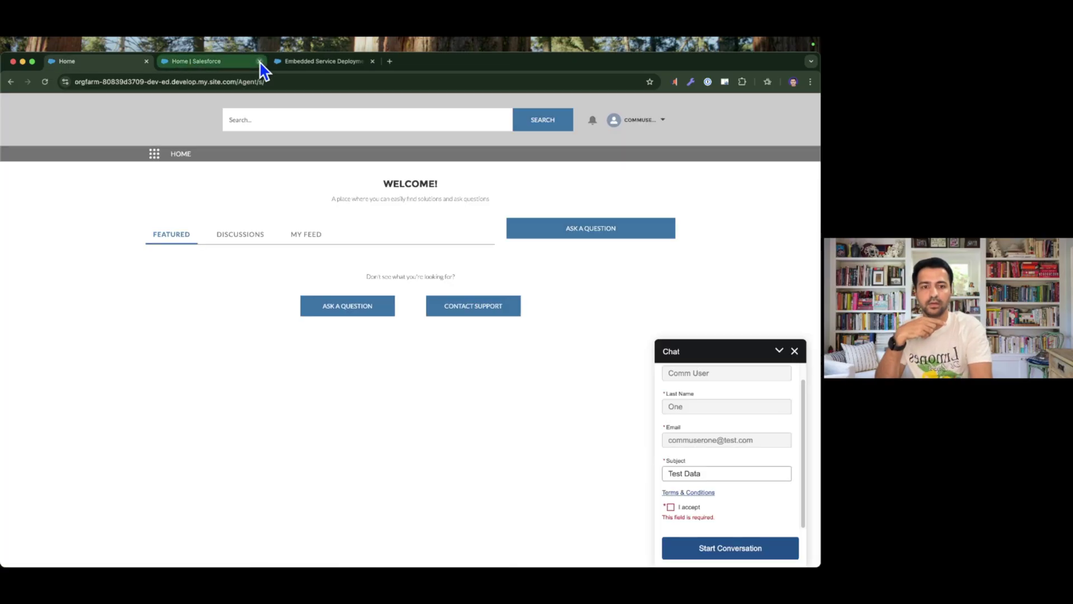
scroll(778, 516, up, 1)
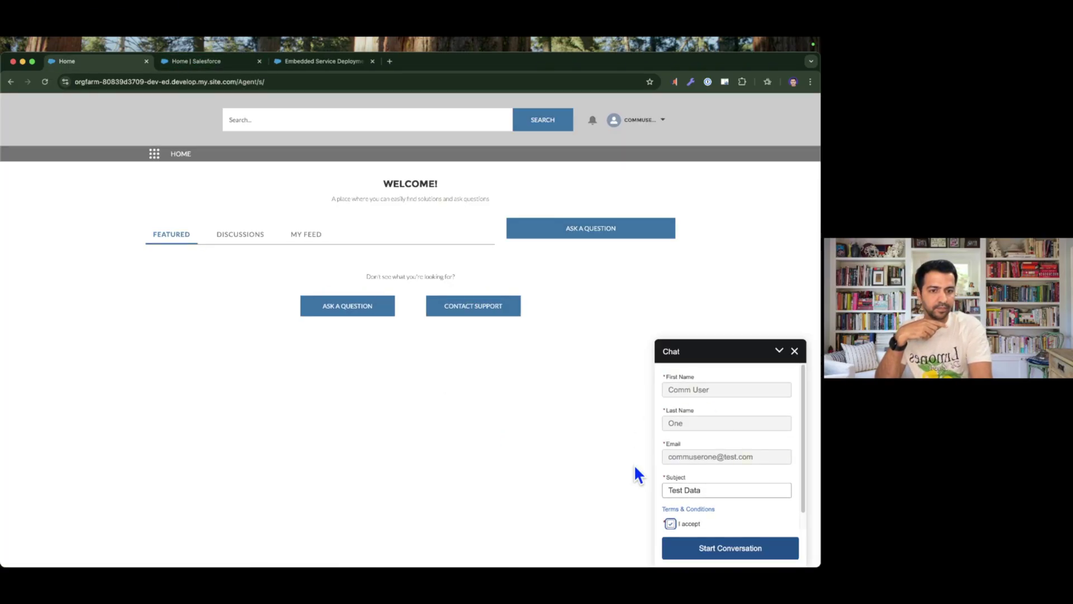
click(765, 553)
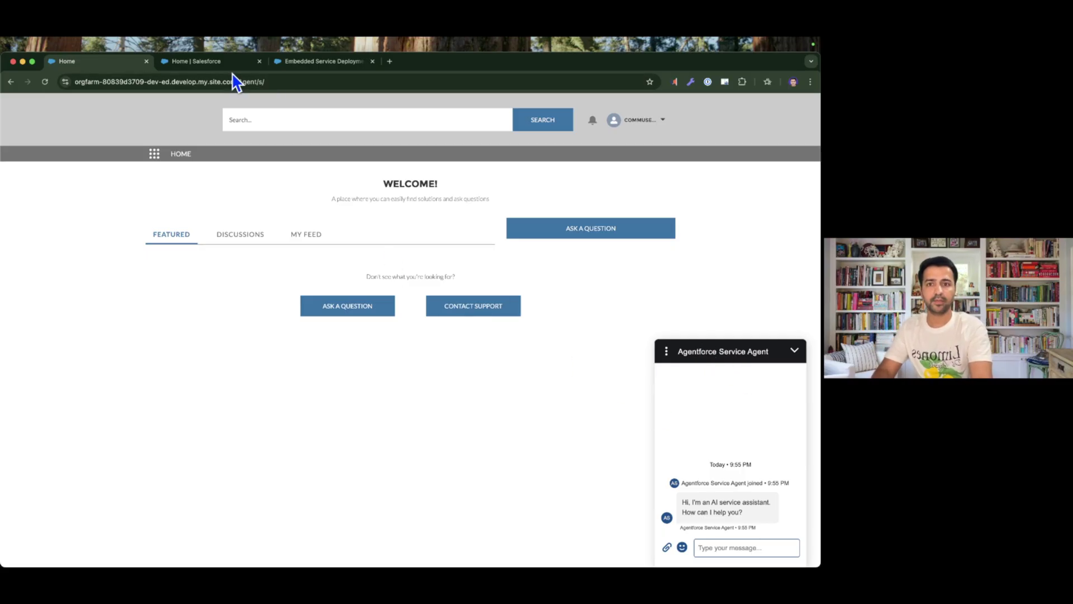
Find the Agentforce Service Agent through the Setup search 'agent', open it in Builder, and deactivate it.
click(224, 61)
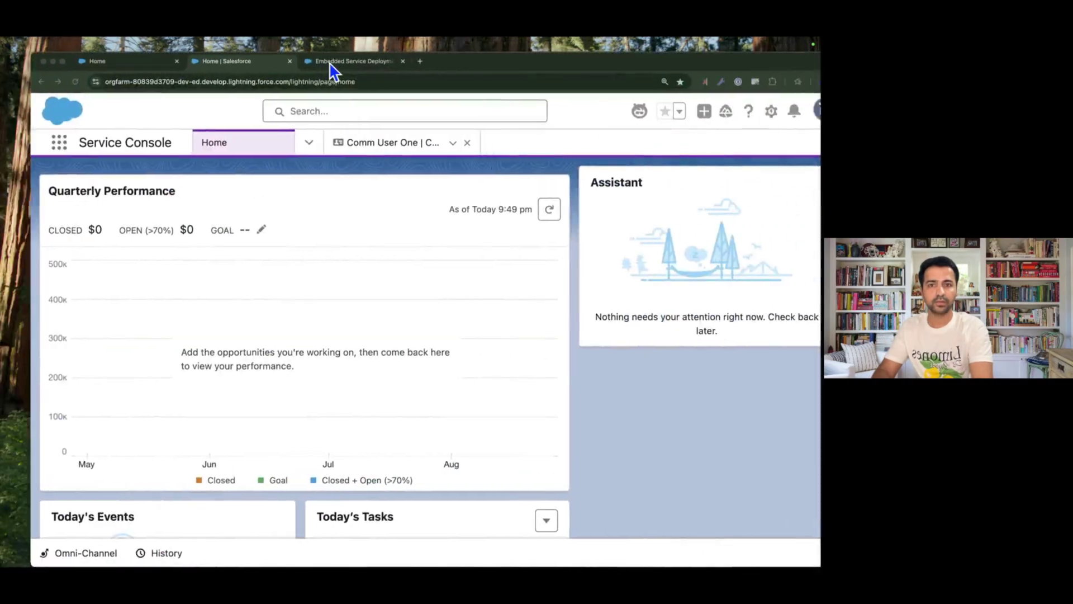
click(333, 62)
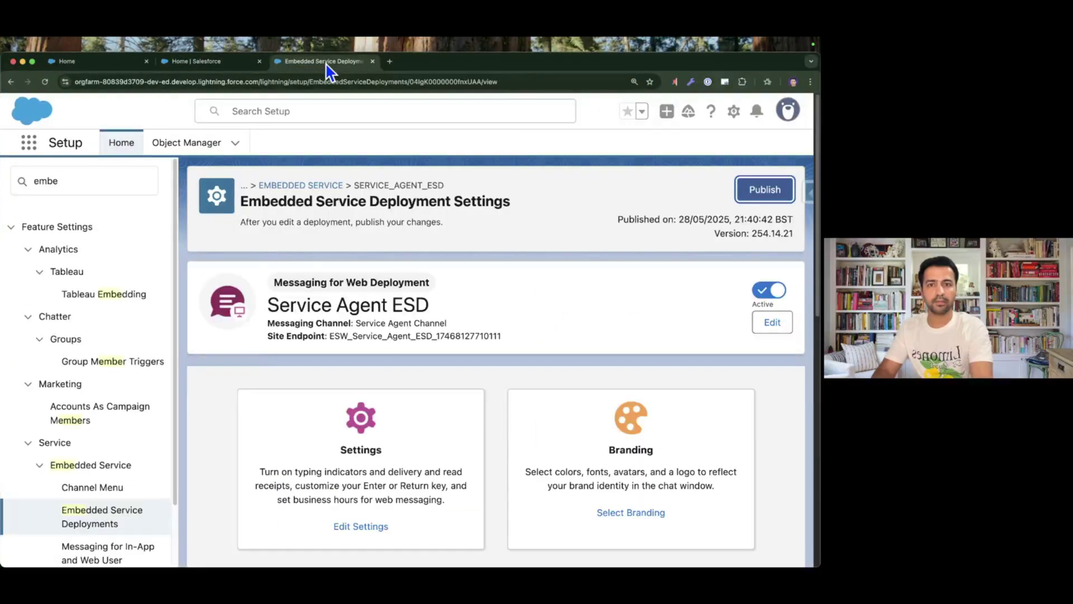
double_click(114, 175)
text(agent)
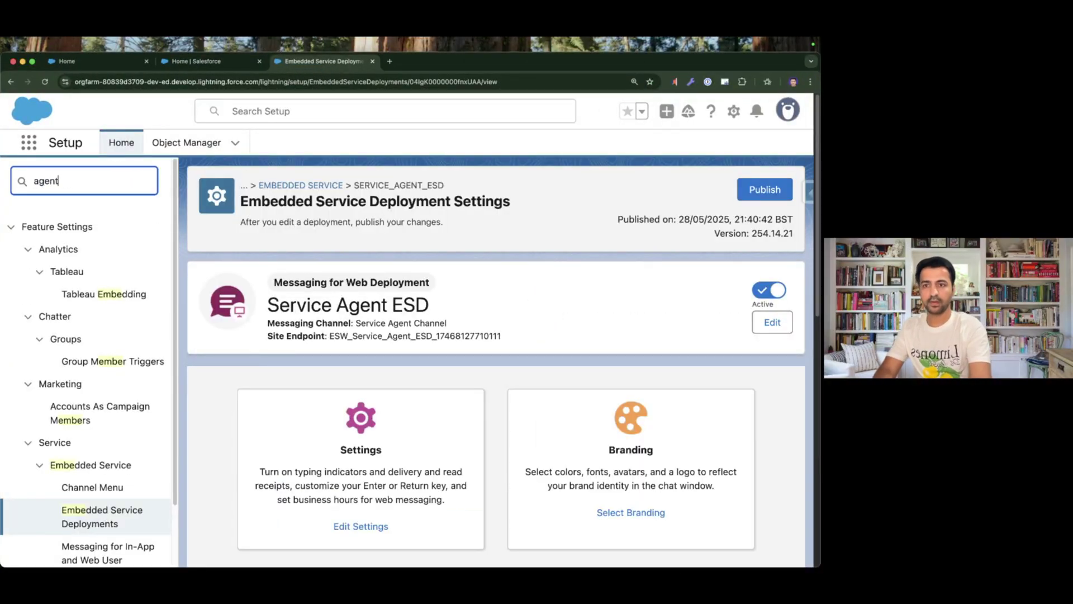
click(104, 398)
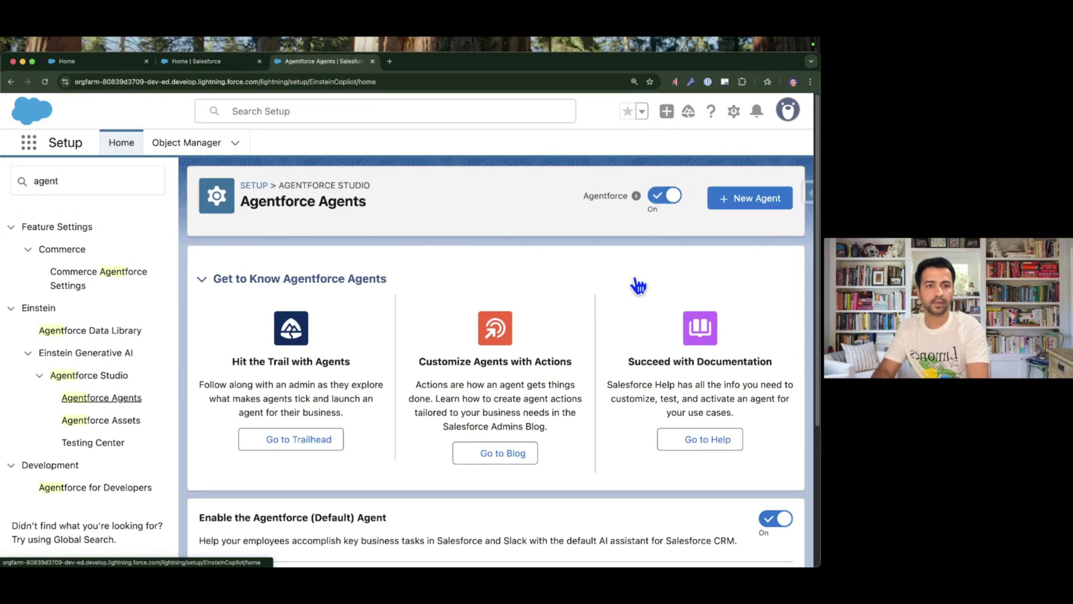
scroll(570, 373, down, 4)
click(269, 510)
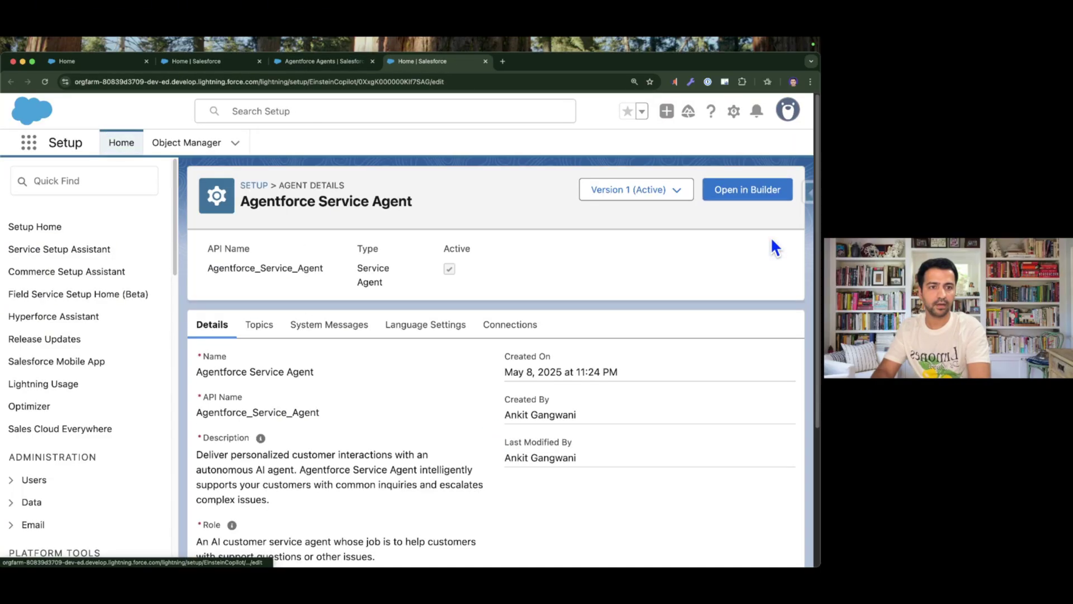
click(760, 185)
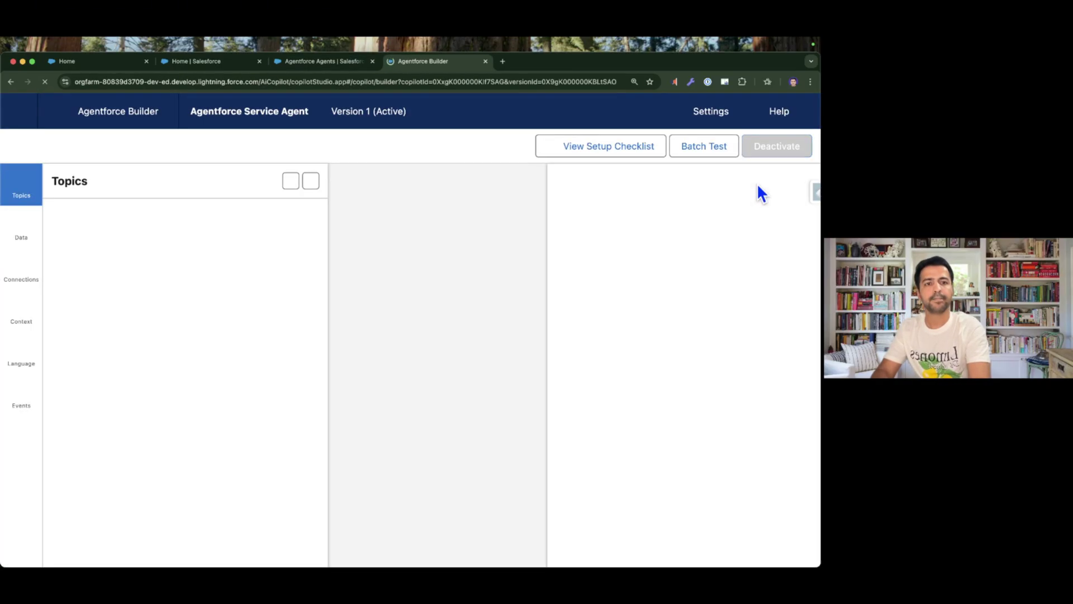
click(775, 147)
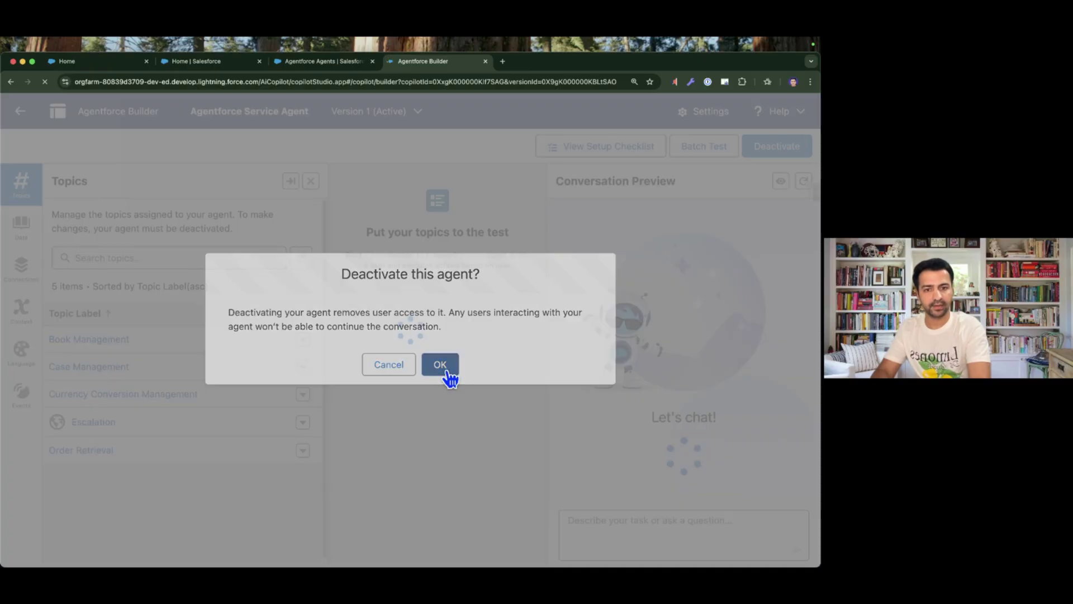
click(447, 370)
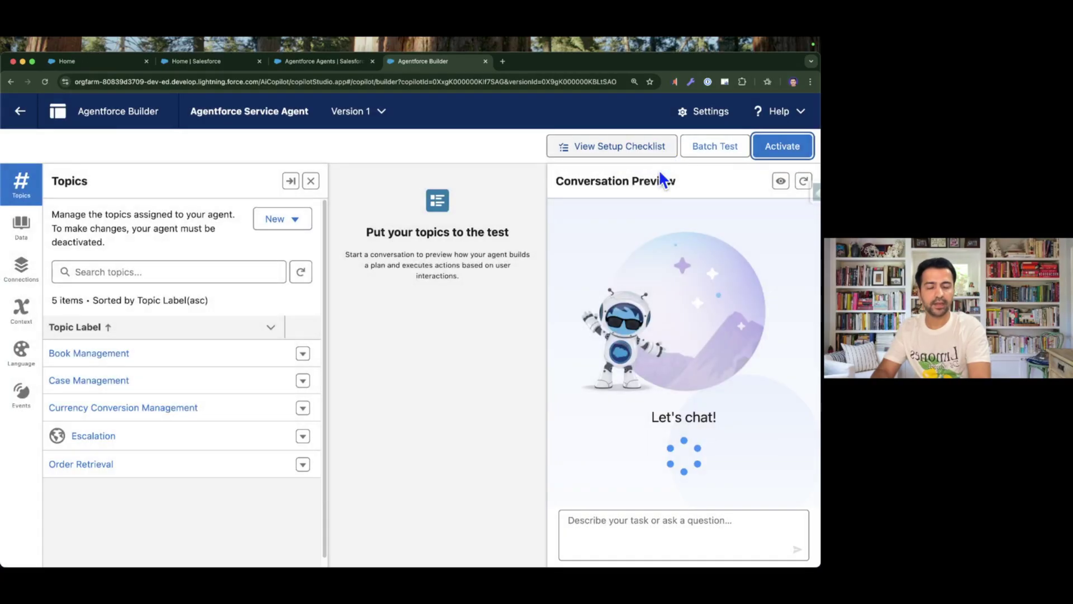
Rename the agent to 'Salesforce Codey', save, and reactivate it.
click(686, 114)
click(307, 216)
key(super+a)
key(BackSpace)
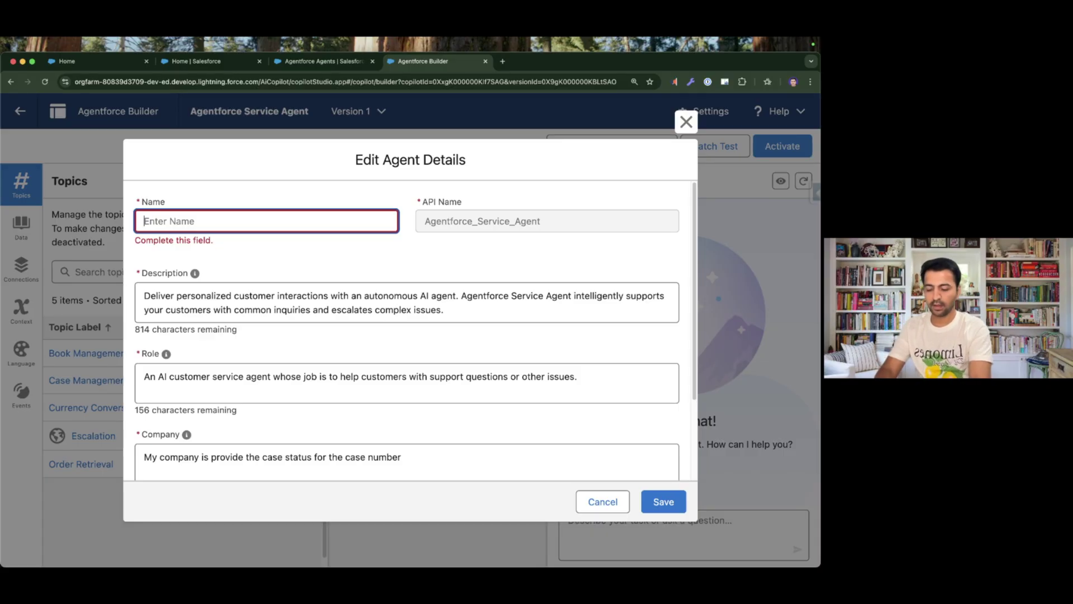
text(Salesofr)
key(BackSpace)
text(force Codey)
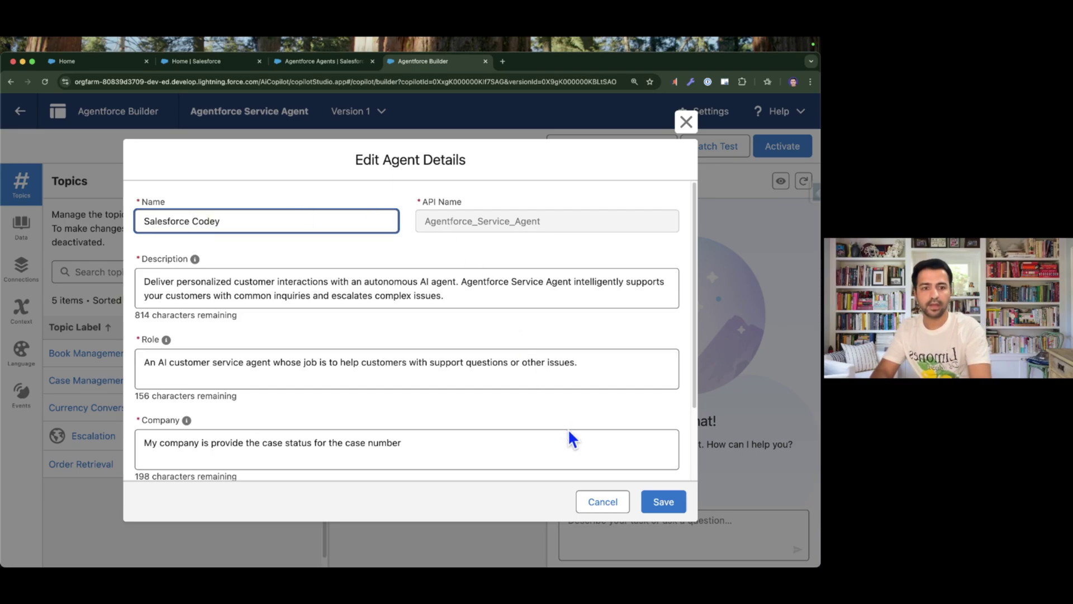
drag(425, 221, 538, 223)
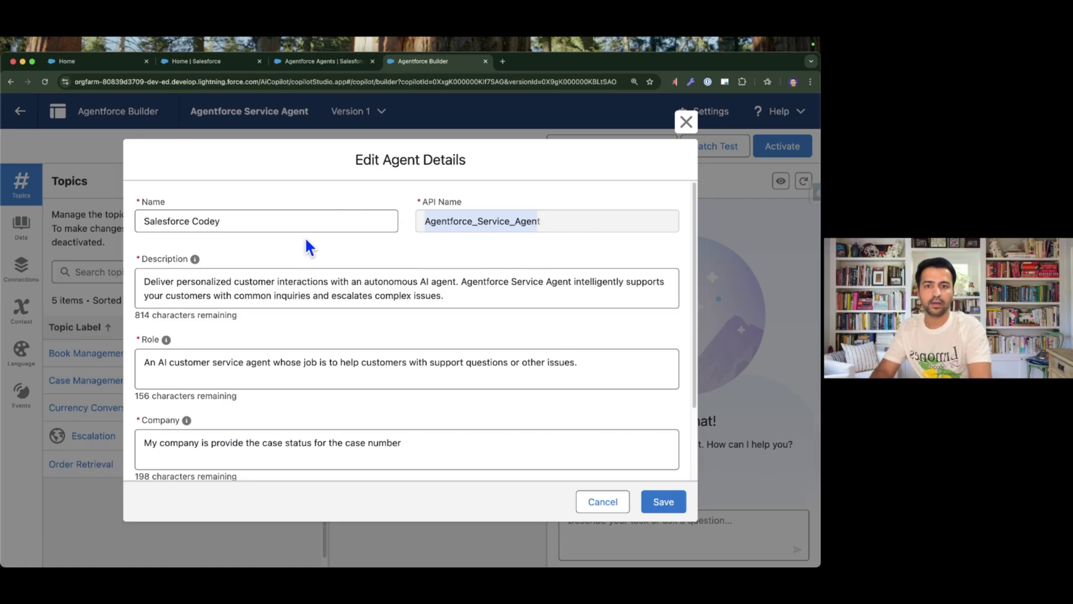
double_click(272, 220)
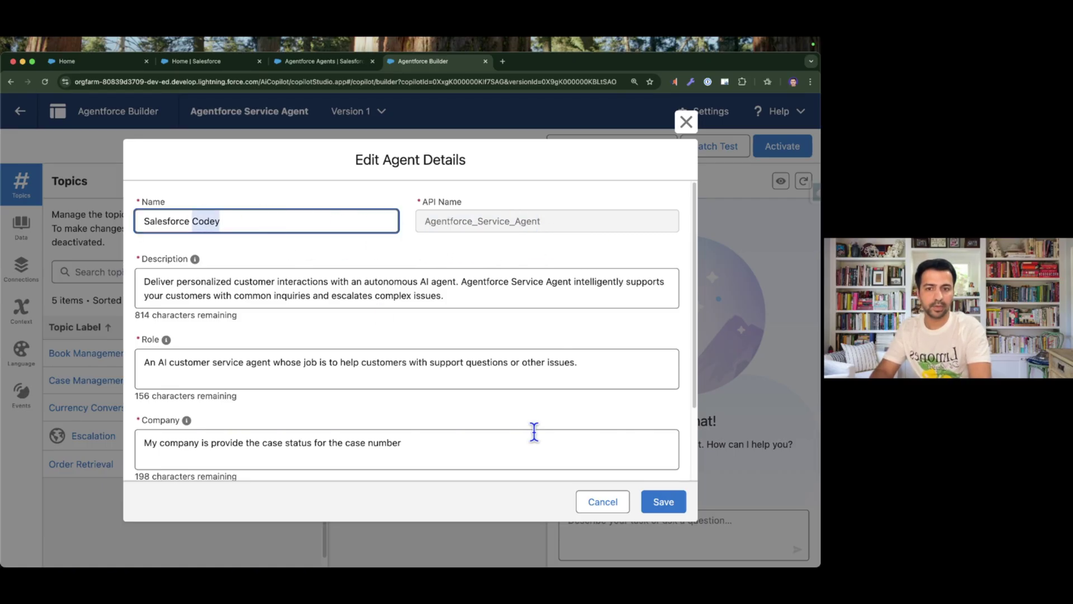
click(657, 502)
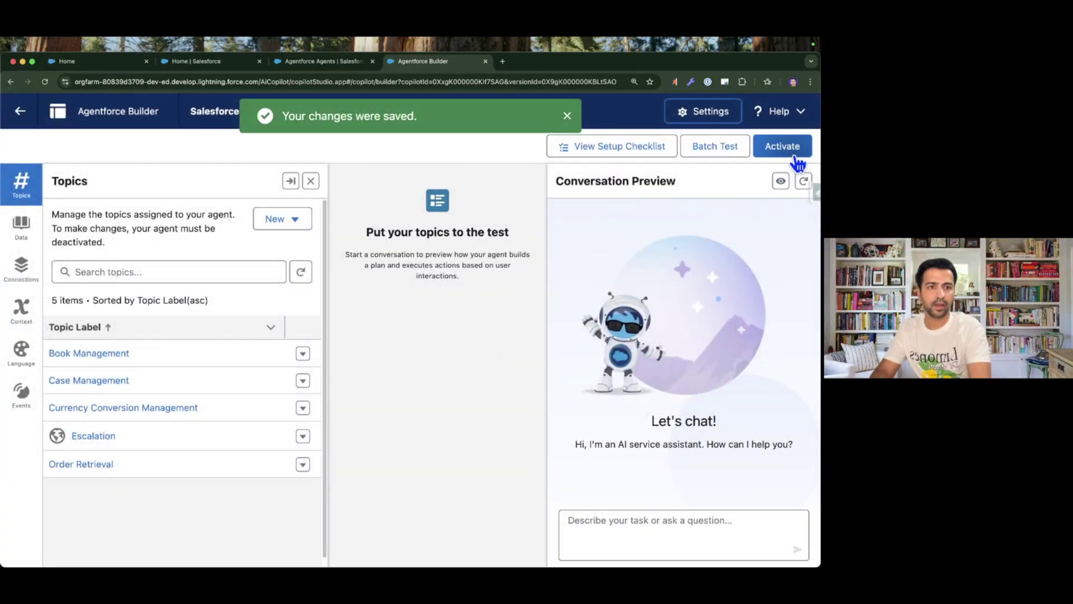
click(794, 150)
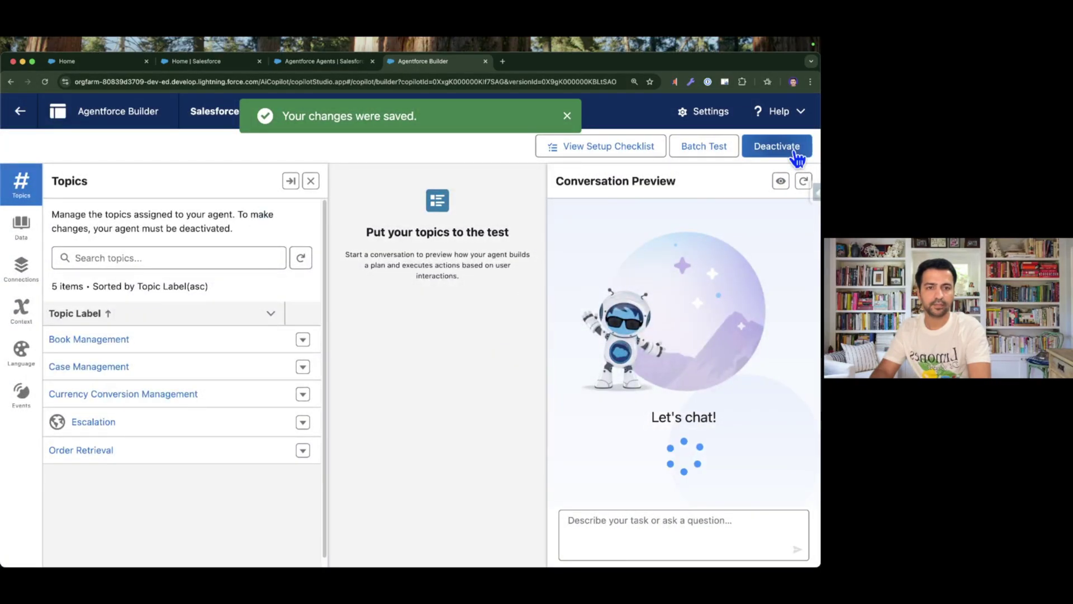
Close the builder and agents tabs, end and close the old chat, and reload the site.
click(485, 61)
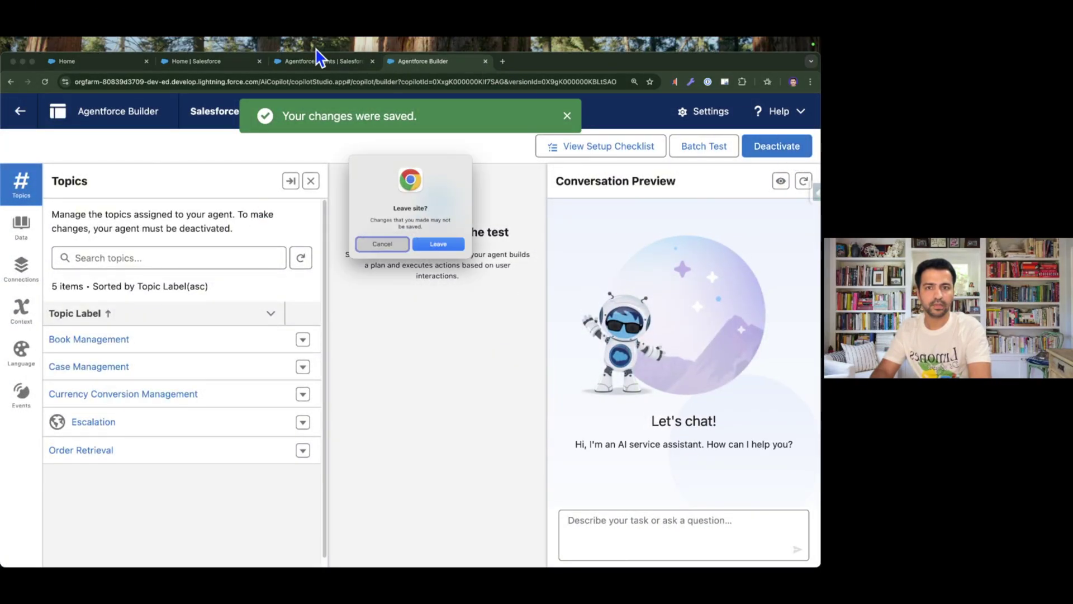
click(442, 245)
click(373, 61)
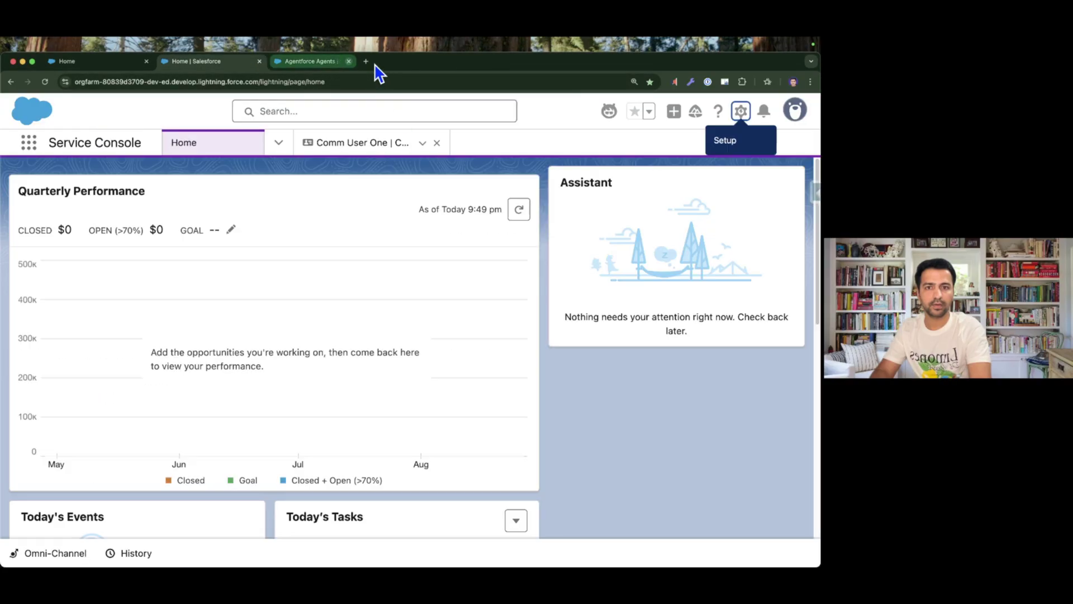
click(101, 62)
click(675, 353)
click(676, 376)
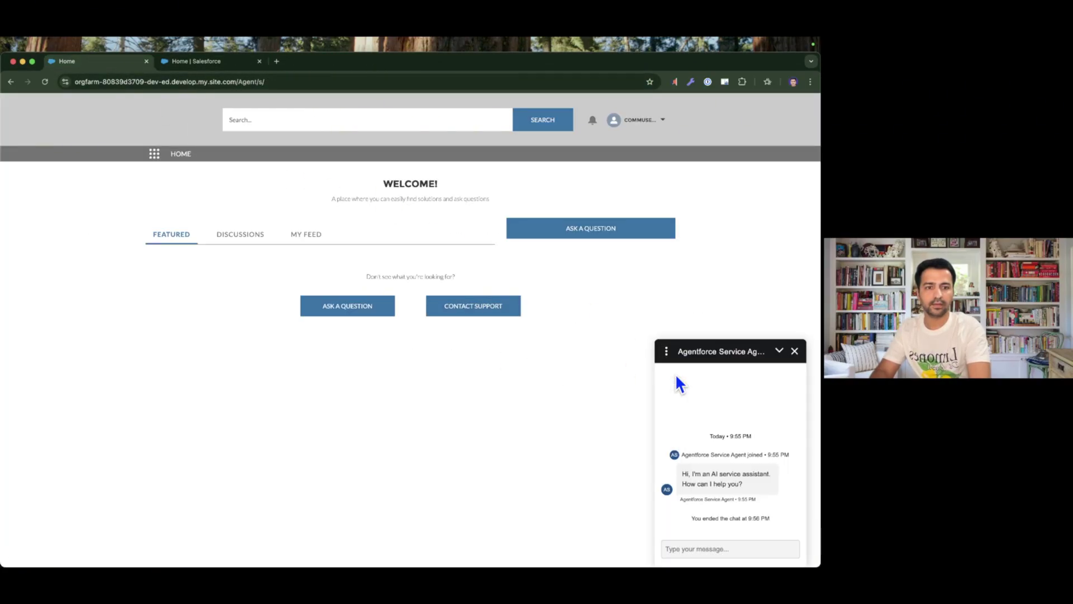
click(796, 352)
click(45, 82)
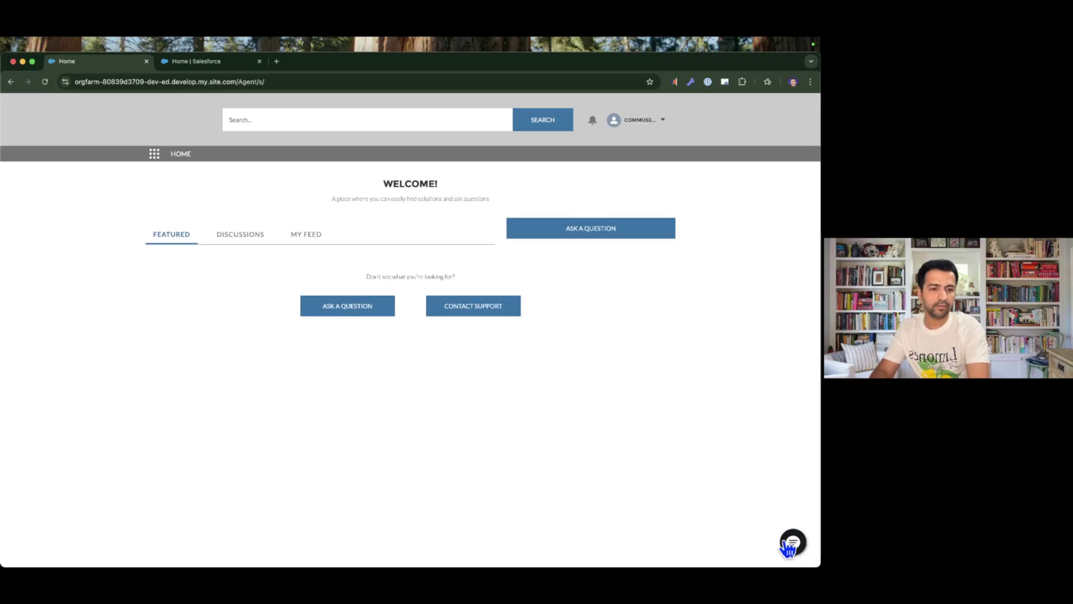
Start a new chat with subject 'Test Data' and the terms accepted.
click(780, 542)
click(710, 489)
text(Test Data)
click(671, 523)
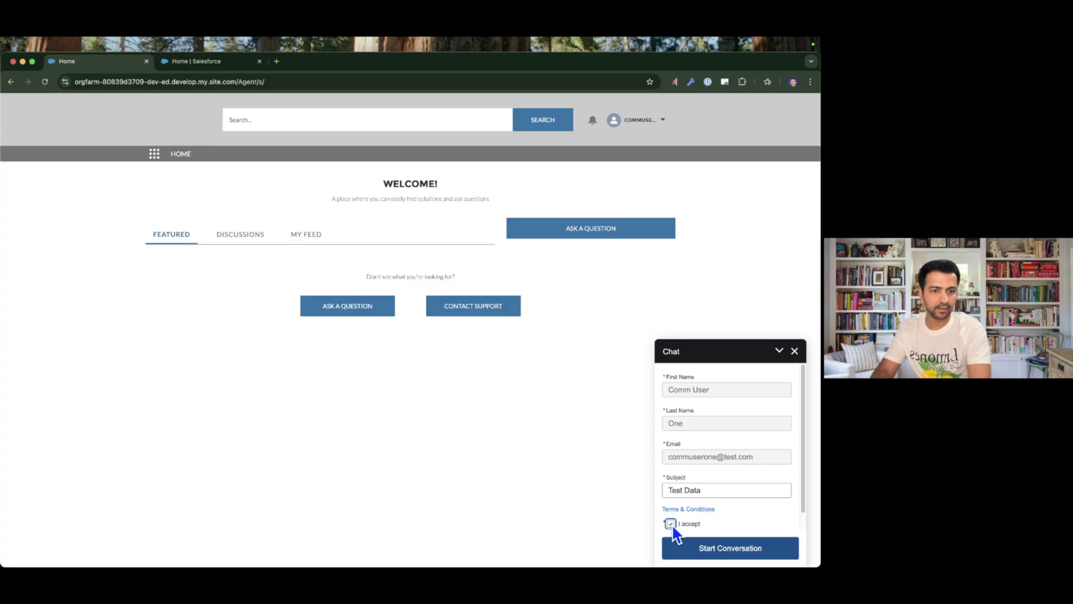
click(736, 551)
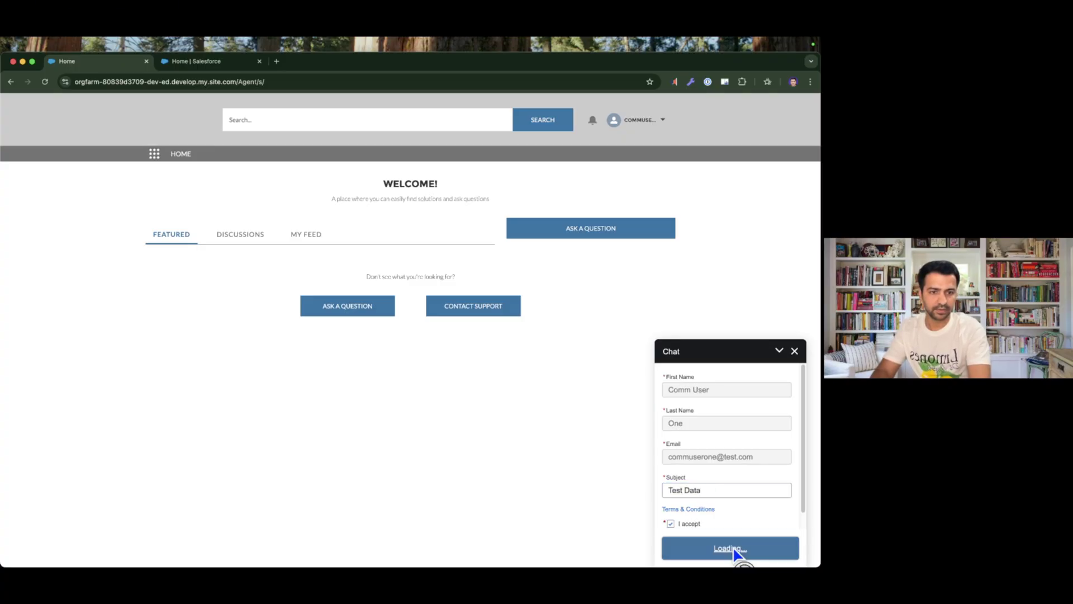
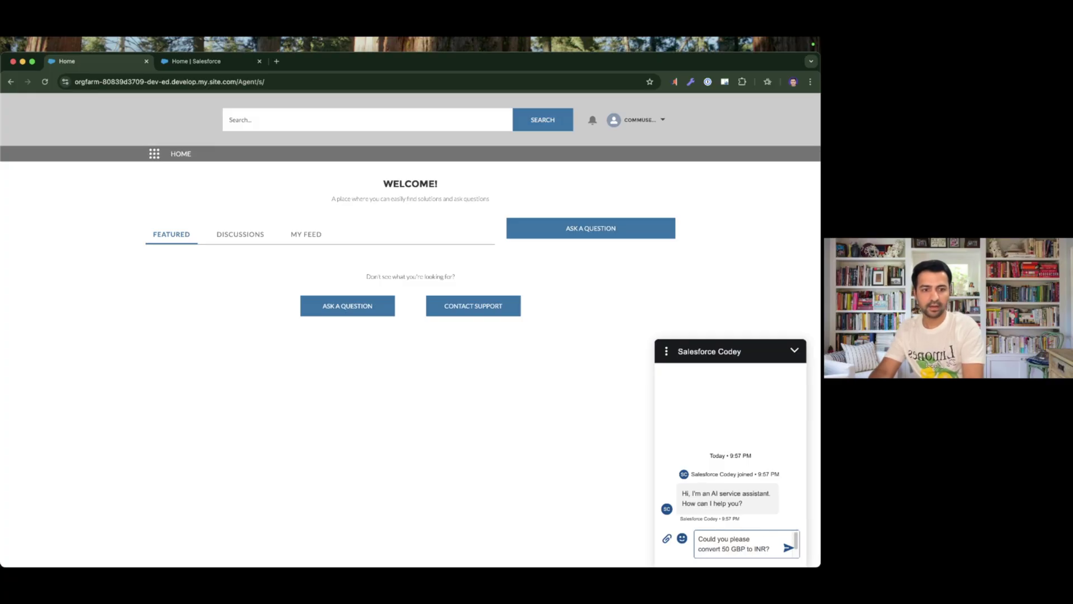
Add blank lines after the drafted 50 GBP to INR question in the Codey chat.
key(Return)
key(Return)
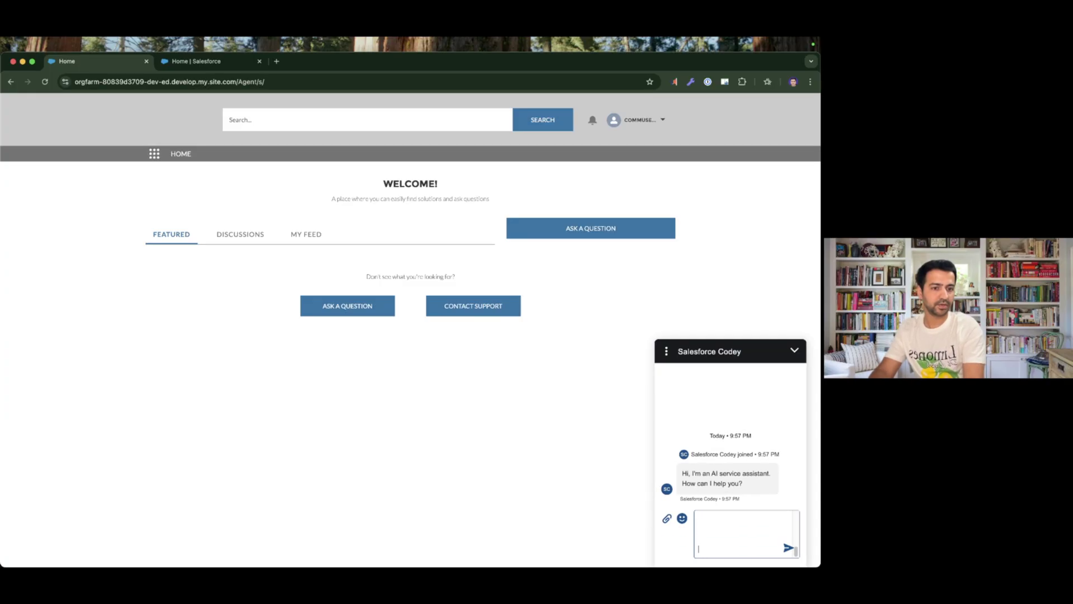
Remove the stray blank lines and send the 50 GBP to INR question to Codey.
key(BackSpace)
key(BackSpace)
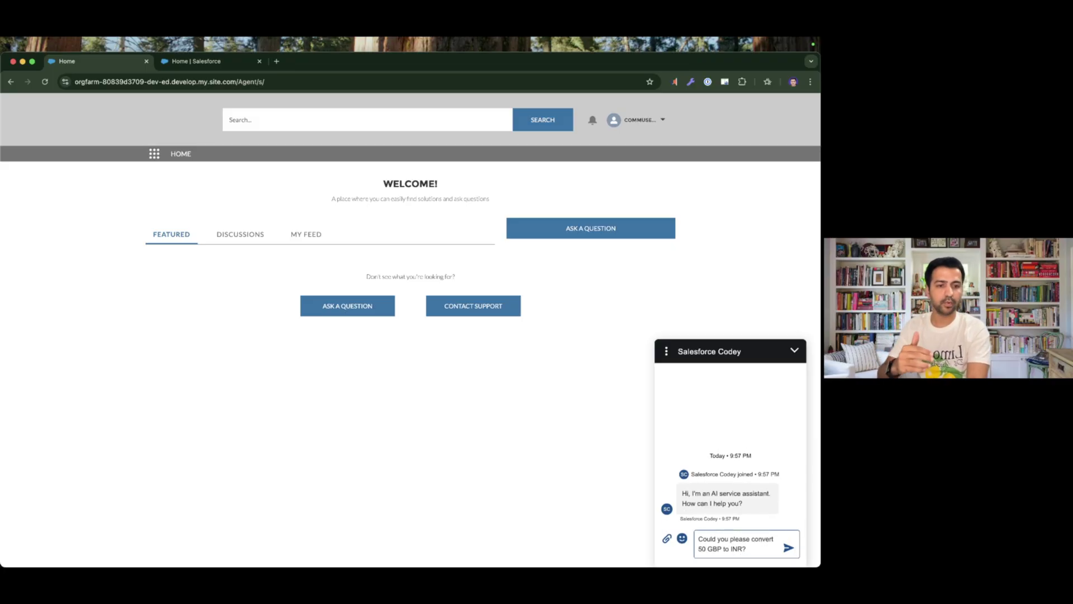
key(Return)
key(BackSpace)
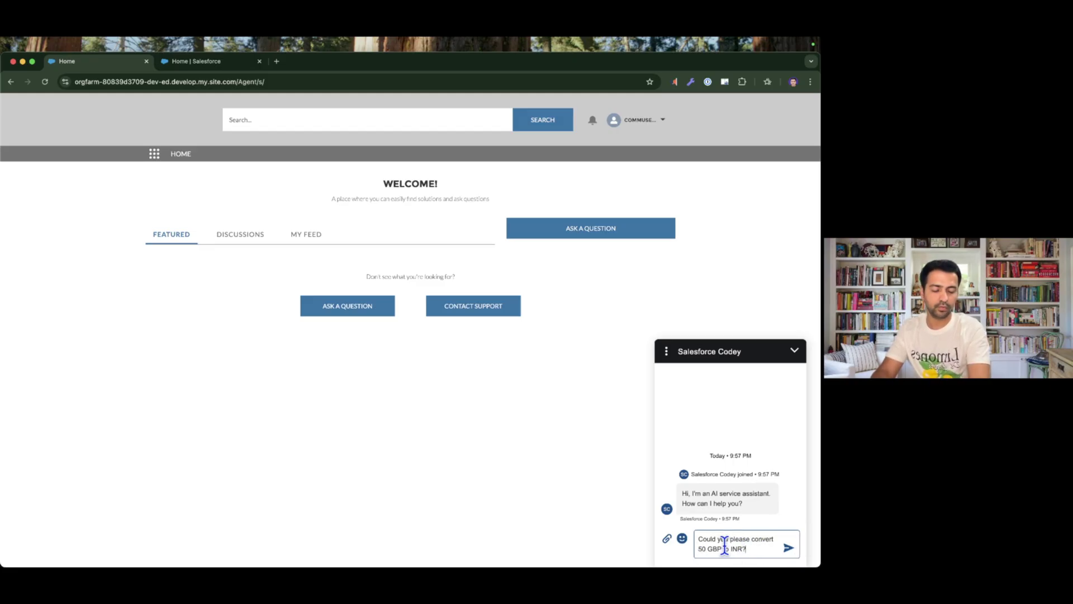
click(790, 552)
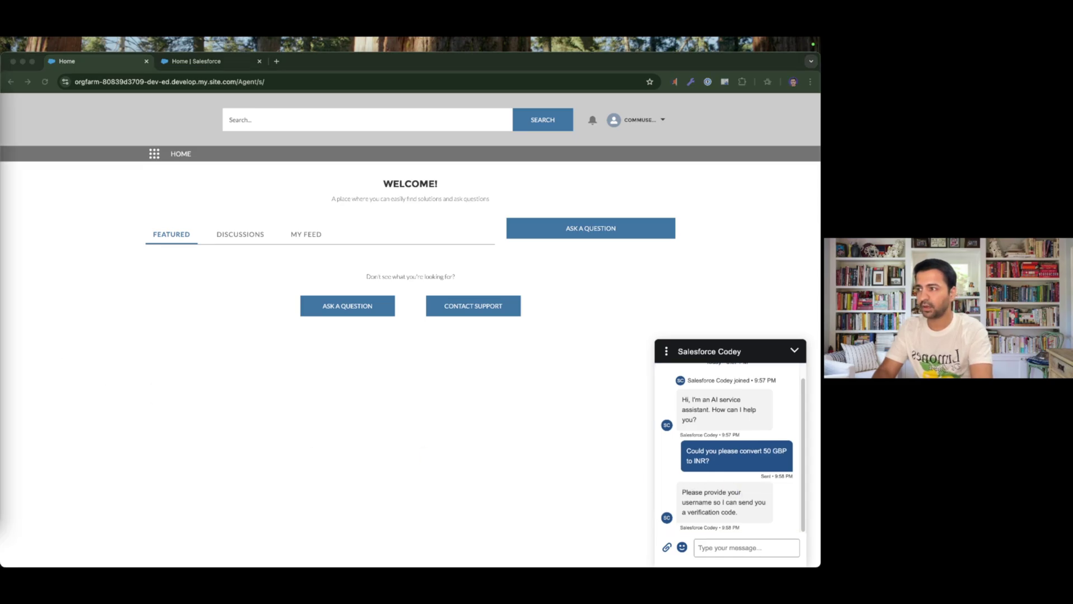
click(739, 548)
Send Codey the account username, then the emailed one-time verification code.
key(super+v)
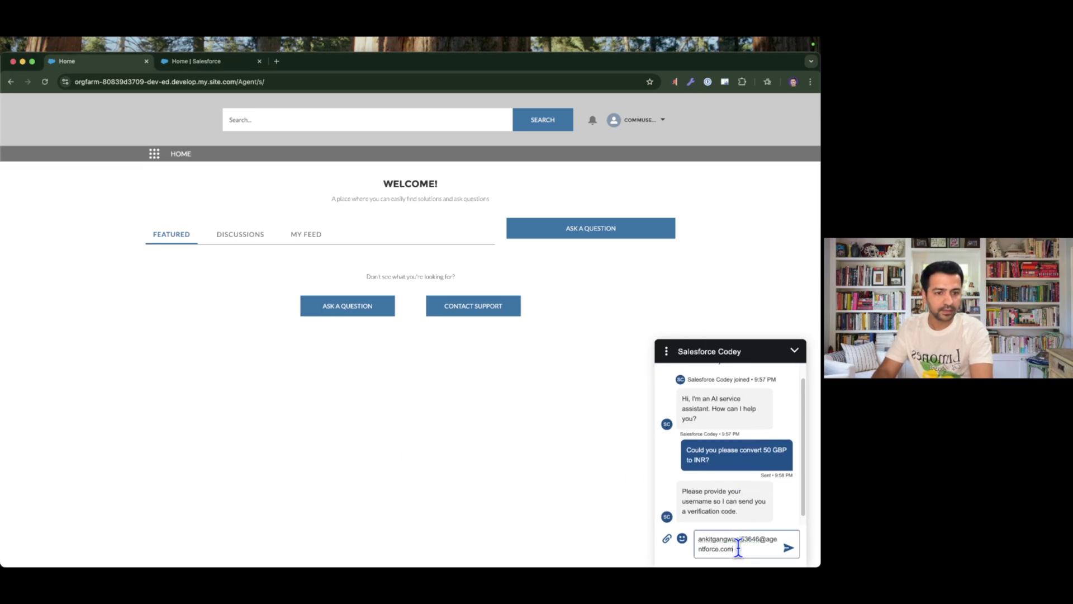
click(789, 548)
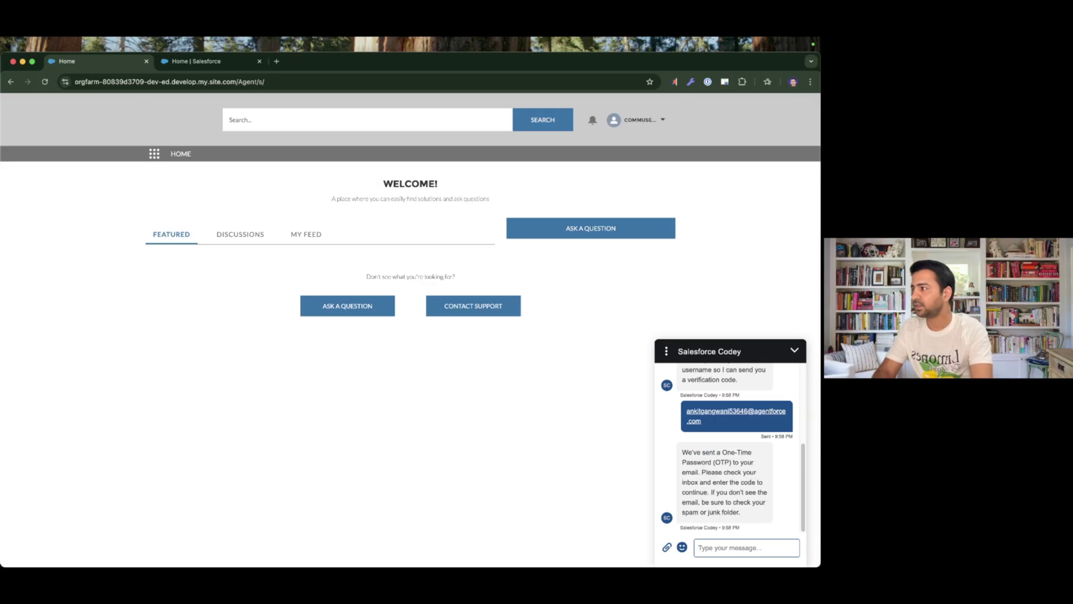
key(super+Tab)
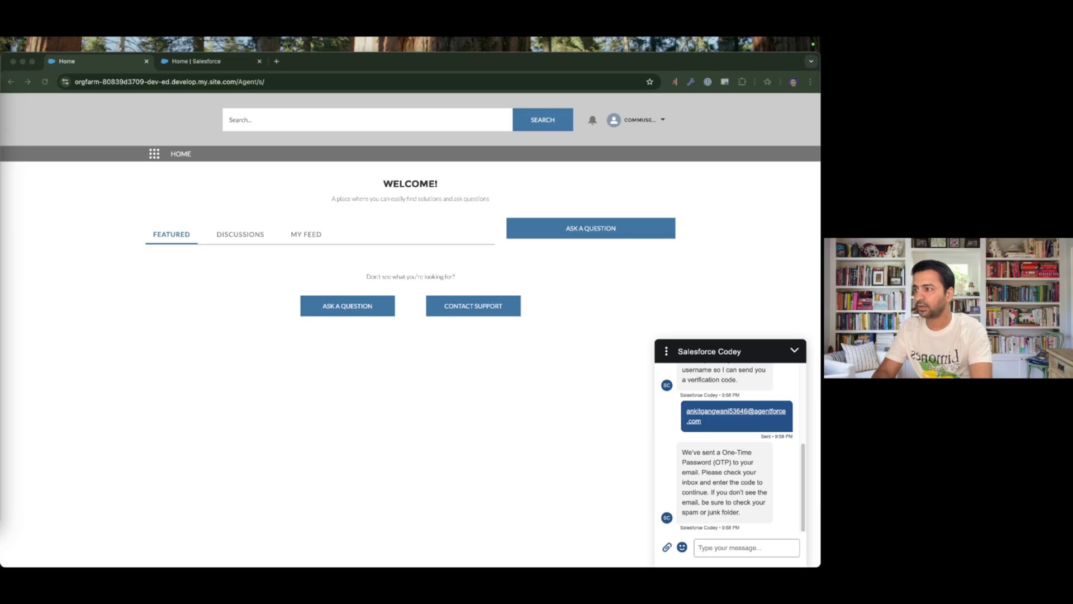
click(730, 548)
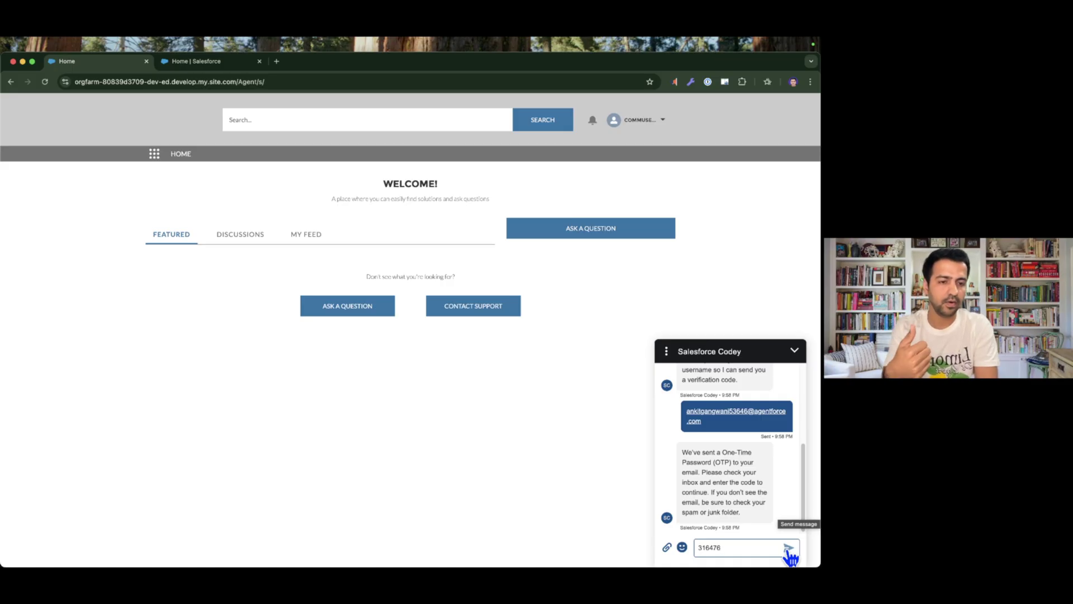
click(788, 551)
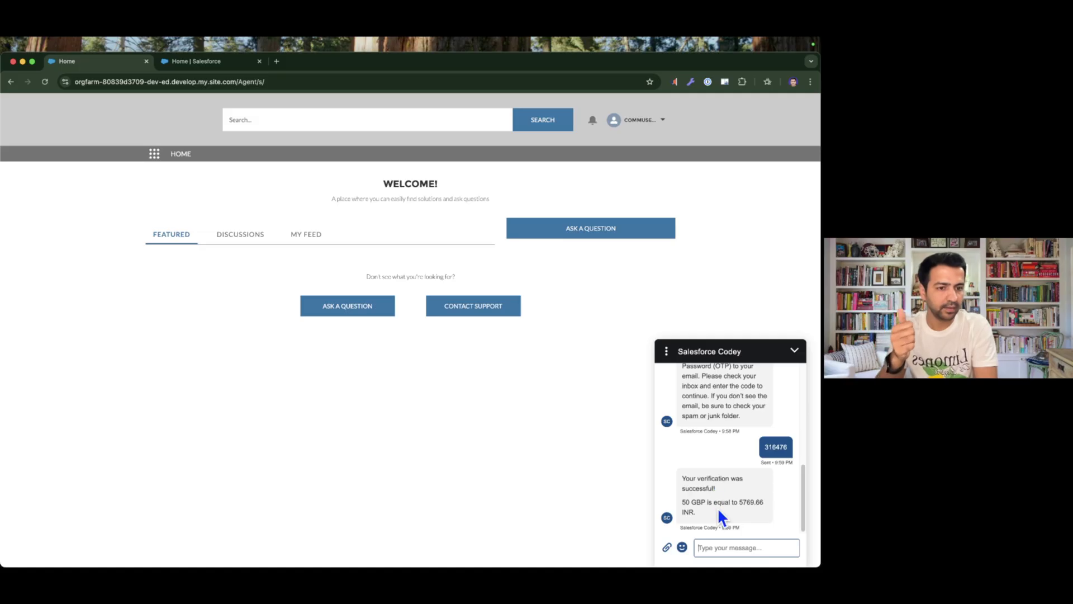
drag(738, 527, 686, 526)
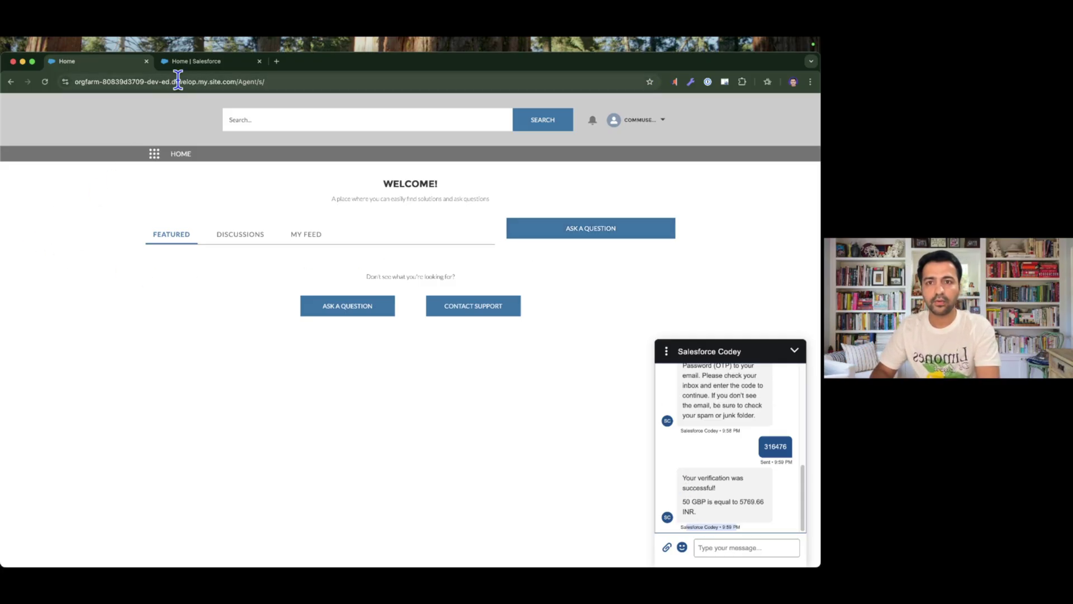
Set Omni-Channel status to Available and move the community site into a separate window.
key(ctrl+Tab)
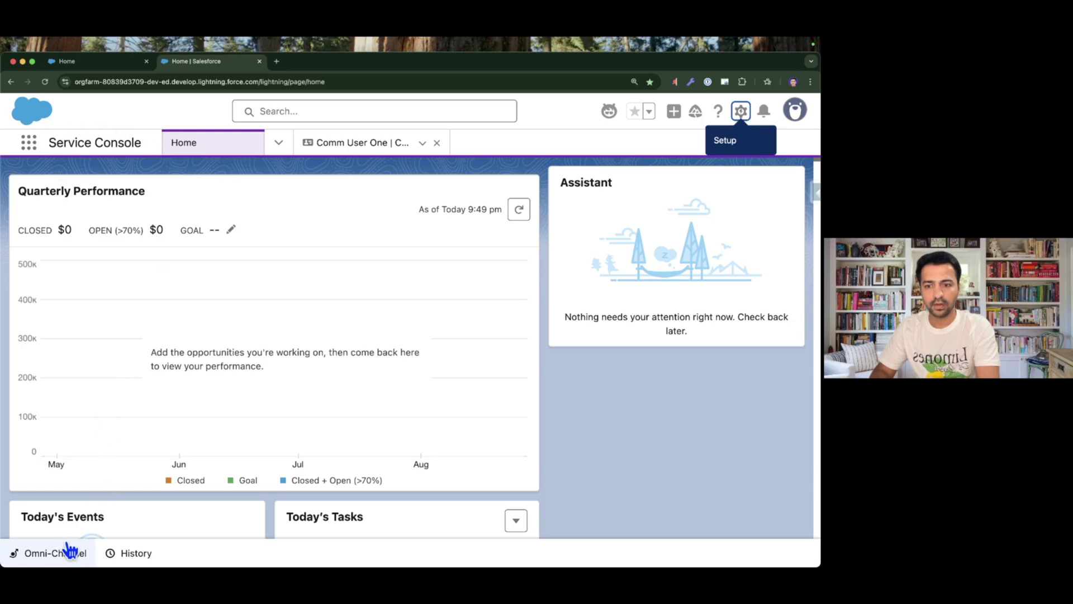
click(68, 550)
click(221, 251)
click(212, 278)
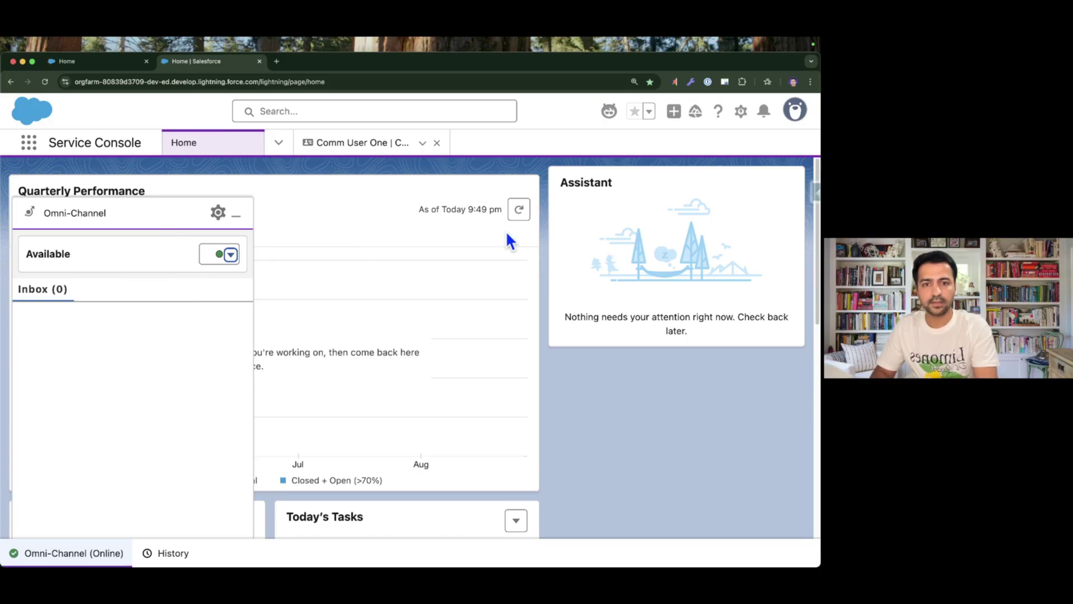
drag(820, 240, 514, 242)
drag(108, 62, 589, 100)
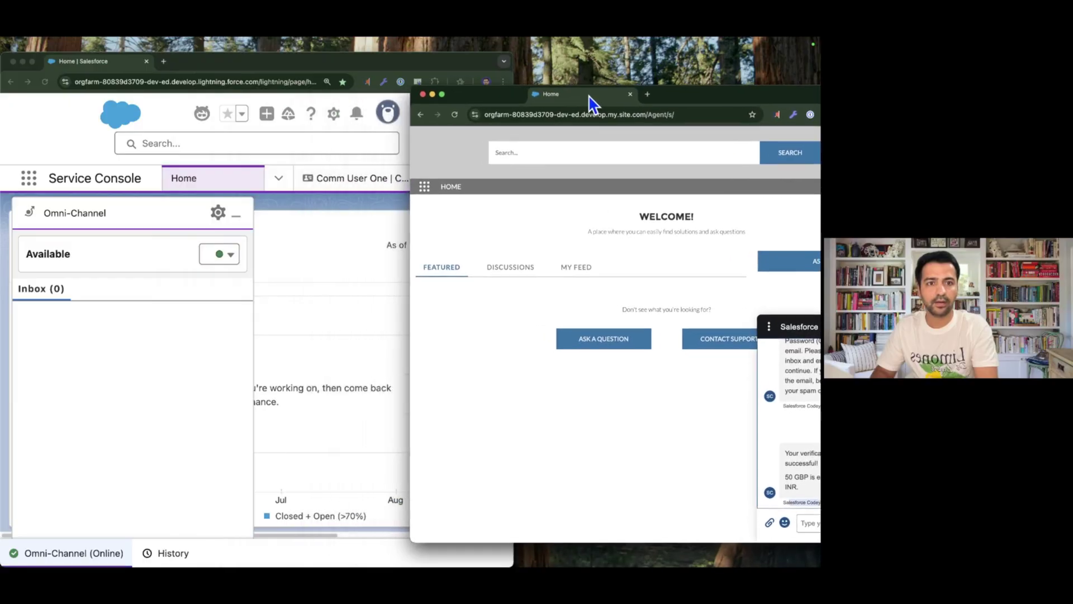
Resize the site window beside the console and send 'Could you plaease transfer this chat to the live agent?'.
drag(410, 150, 608, 150)
drag(793, 100, 695, 72)
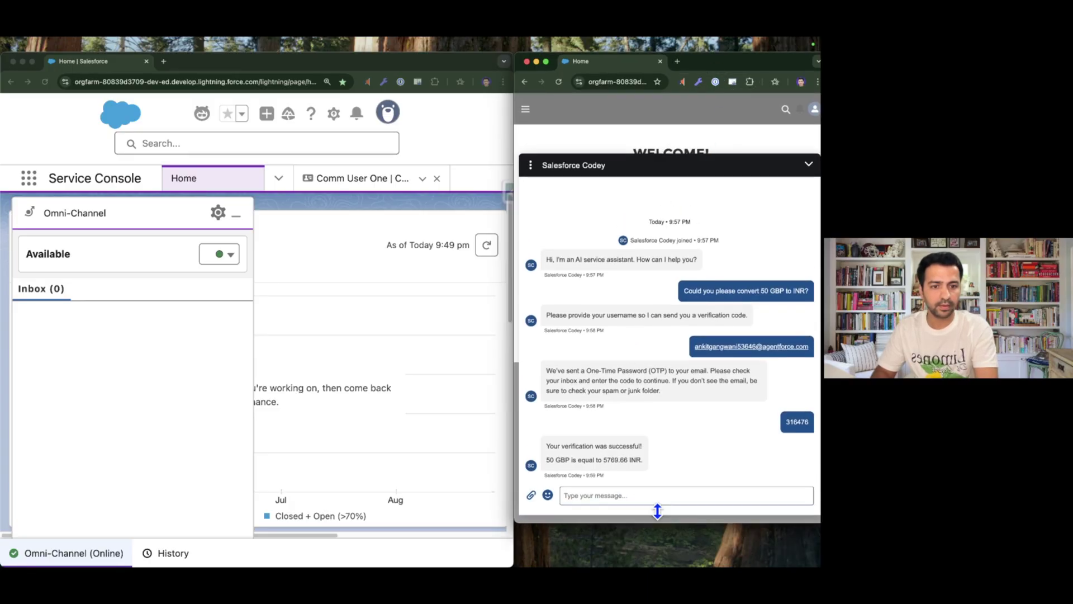
drag(657, 509, 649, 566)
text(Could y)
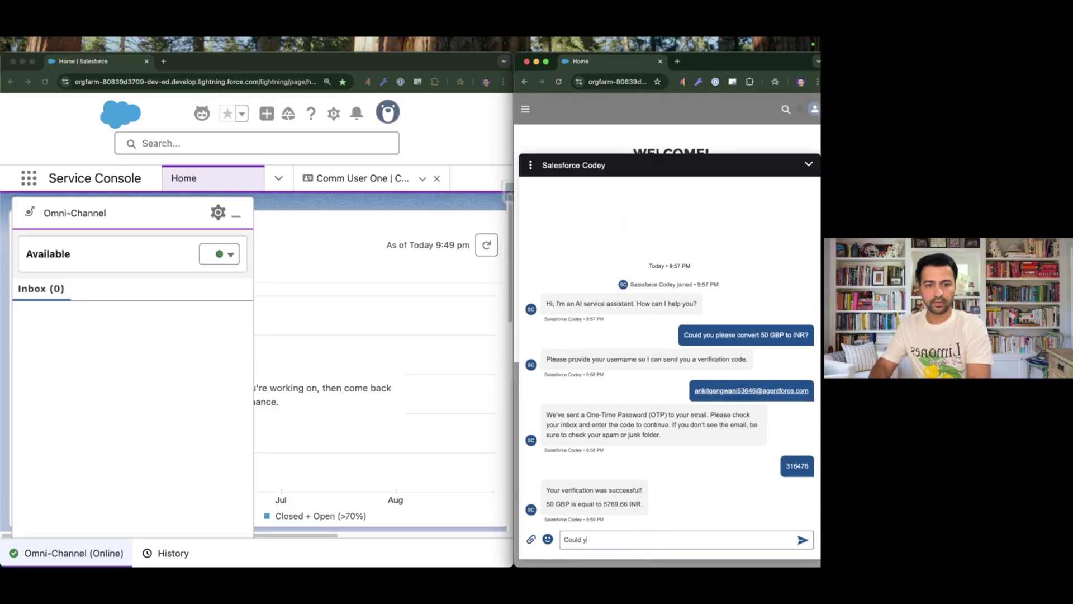
text(ou plaease)
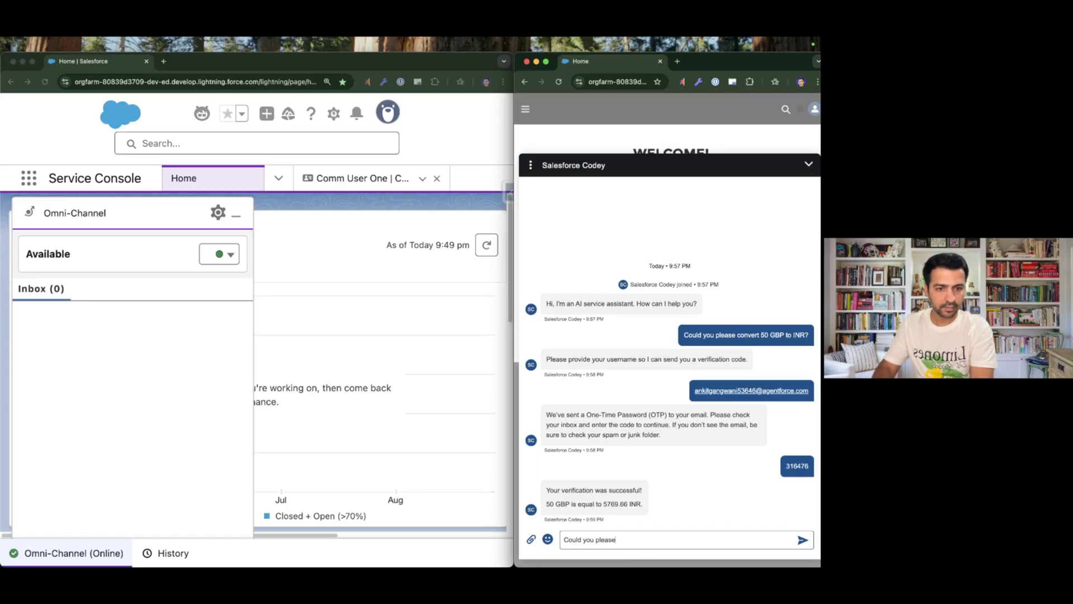
text( transfer this cha)
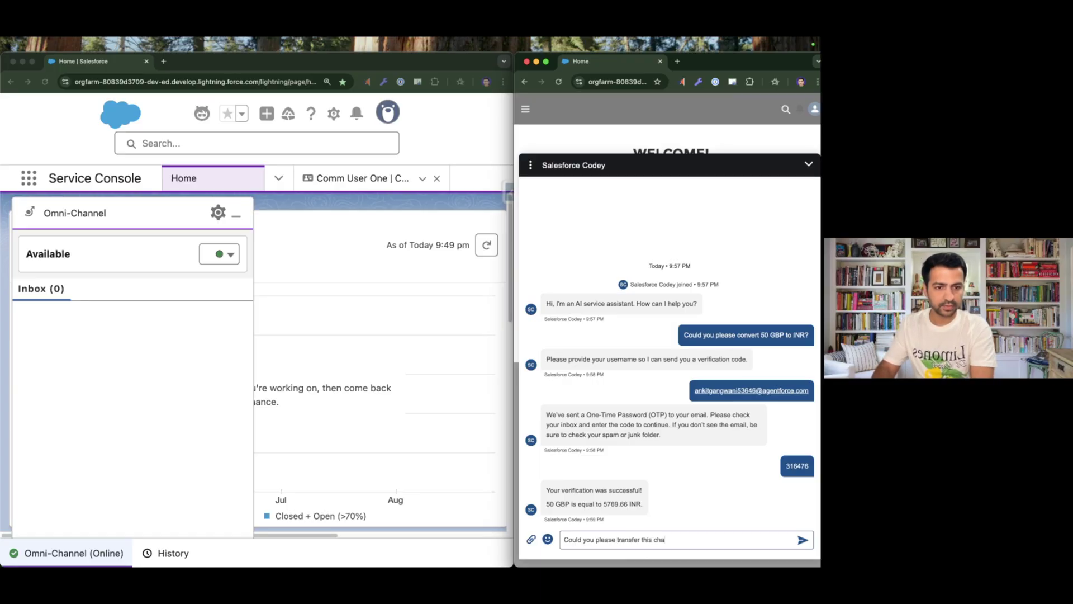
text(t to the live )
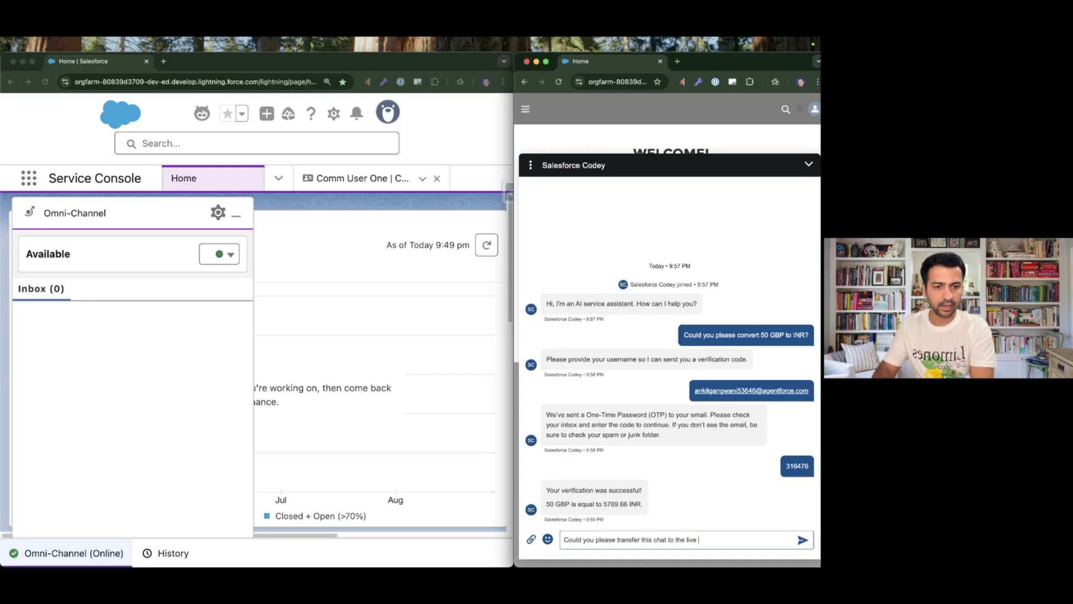
text(agent?)
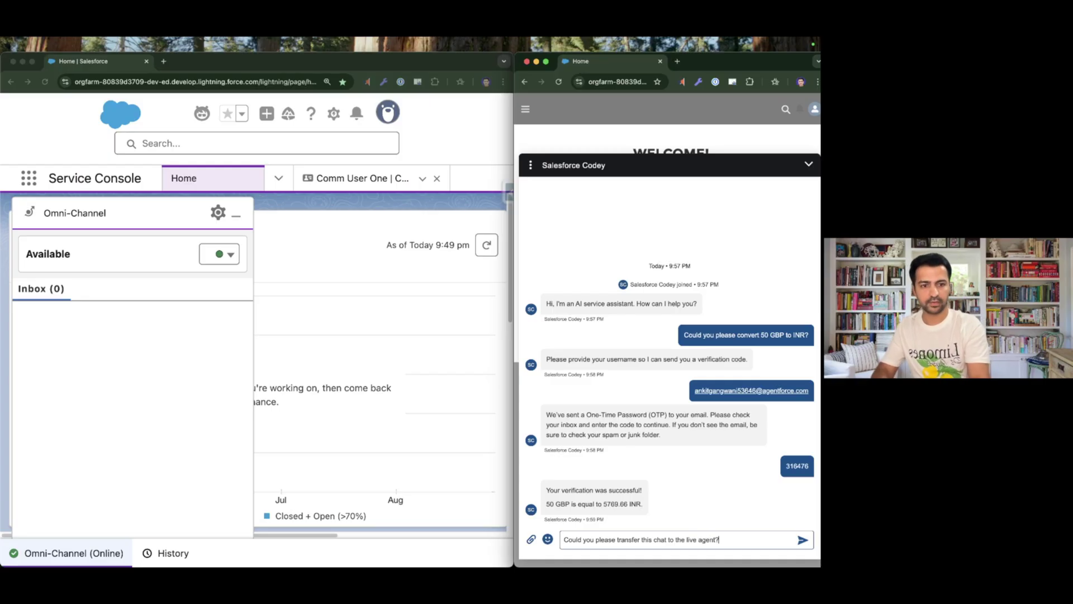
click(802, 540)
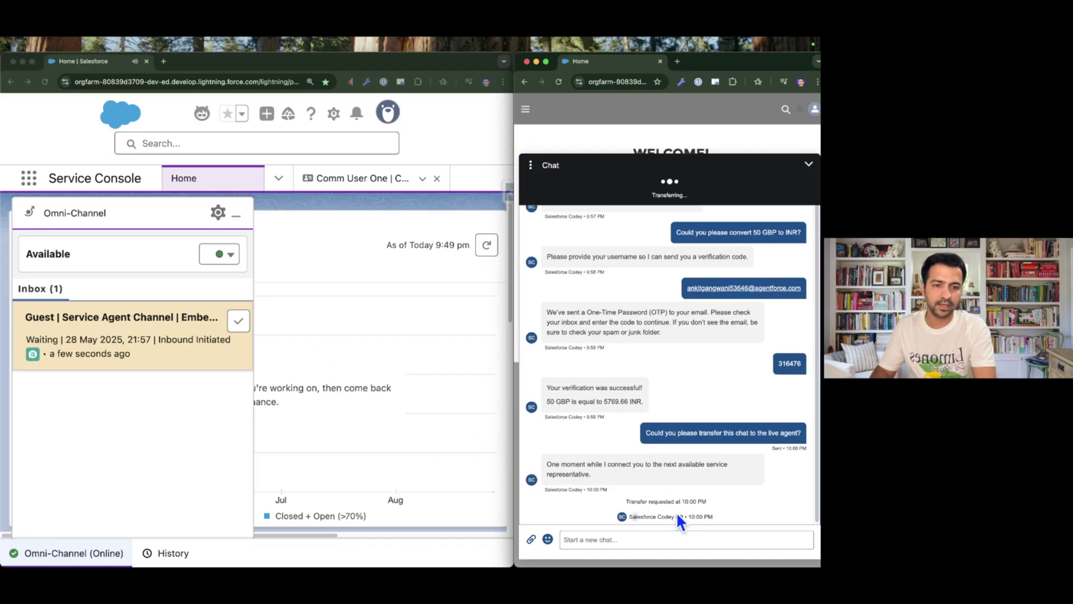
Accept the waiting guest chat in Omni-Channel and place the cursor in the transcript's reply box.
click(243, 323)
click(244, 323)
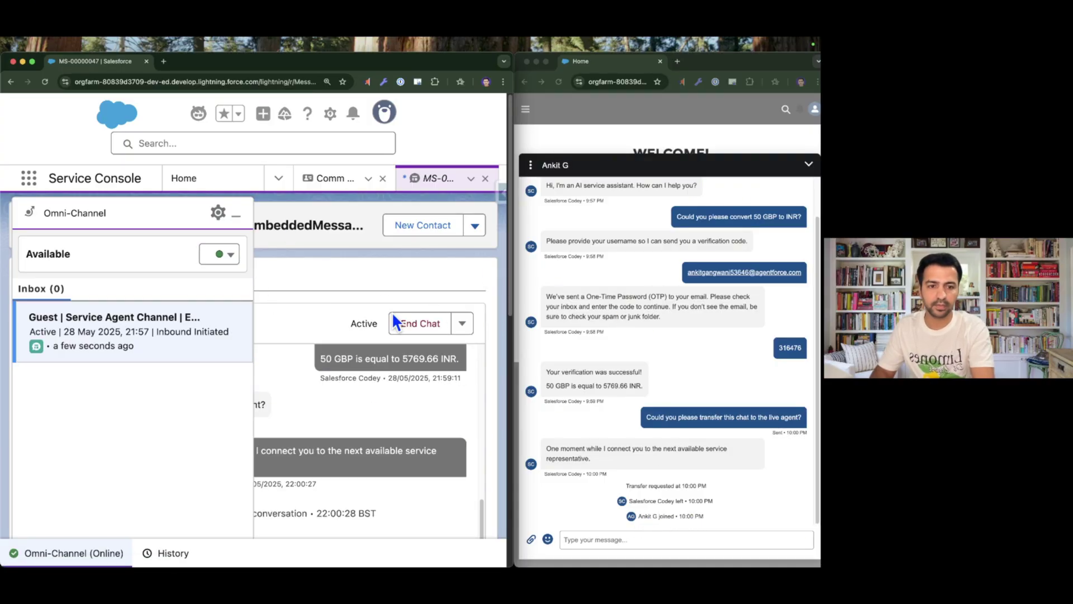
click(236, 215)
scroll(311, 358, down, 7)
scroll(307, 361, up, 5)
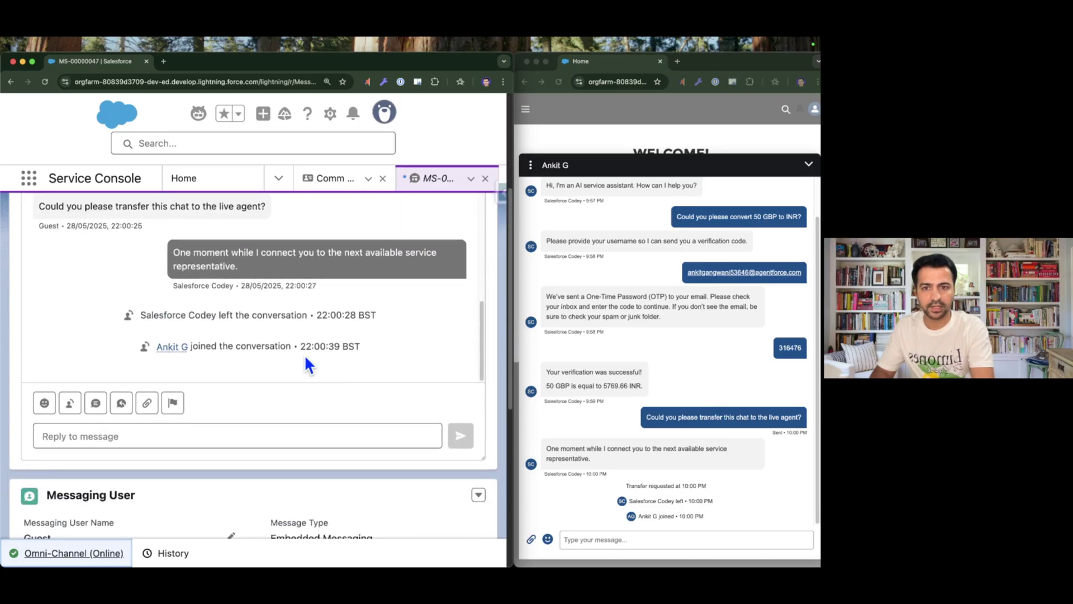
scroll(306, 365, up, 1)
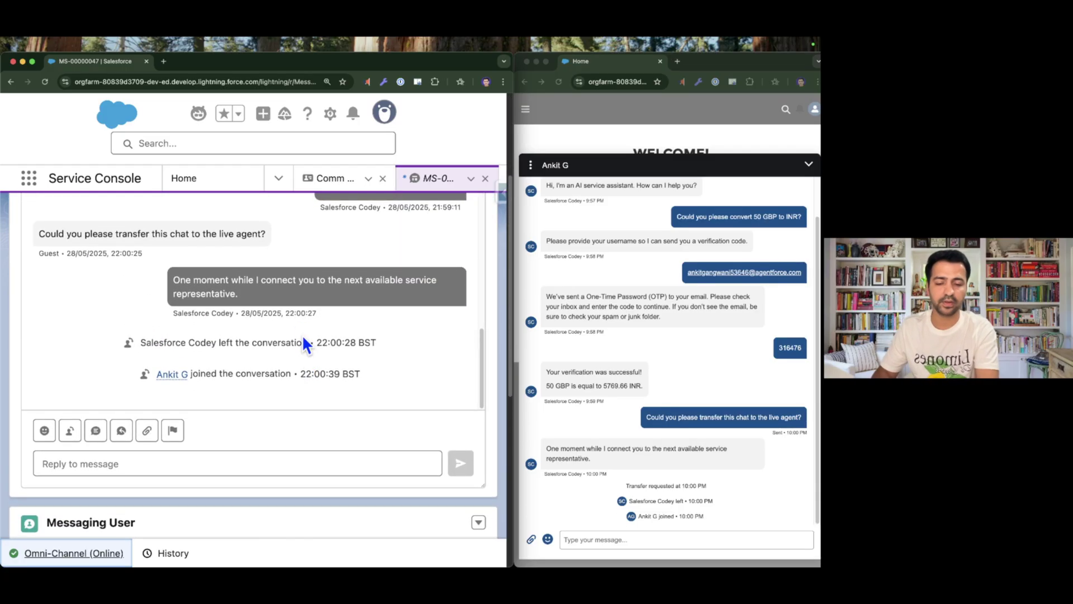
click(156, 462)
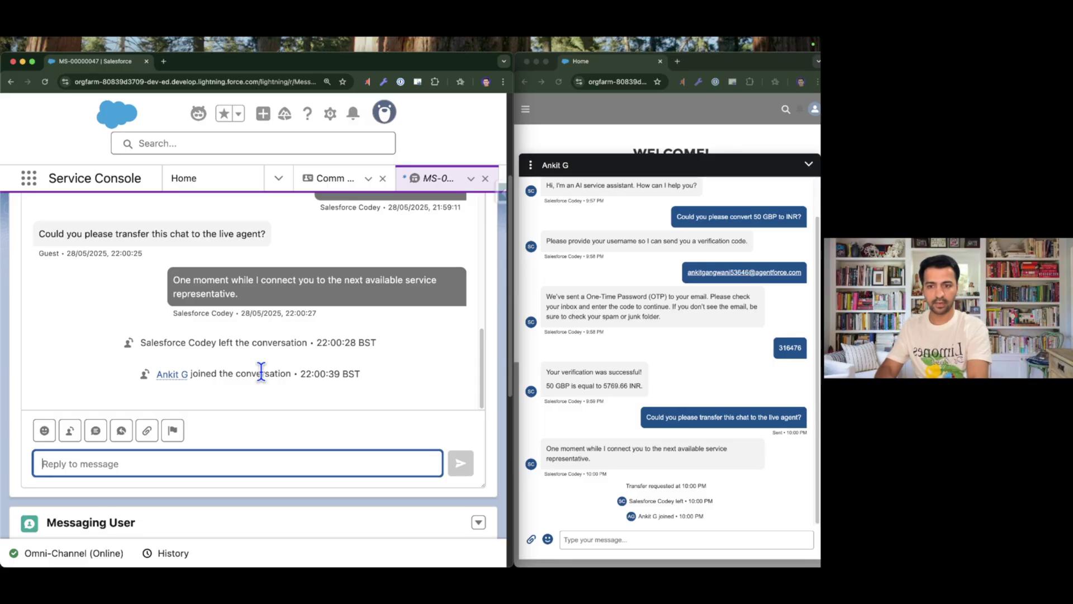
Send 'Hello' as the live agent and 'Hey' back as the customer.
text(Hello)
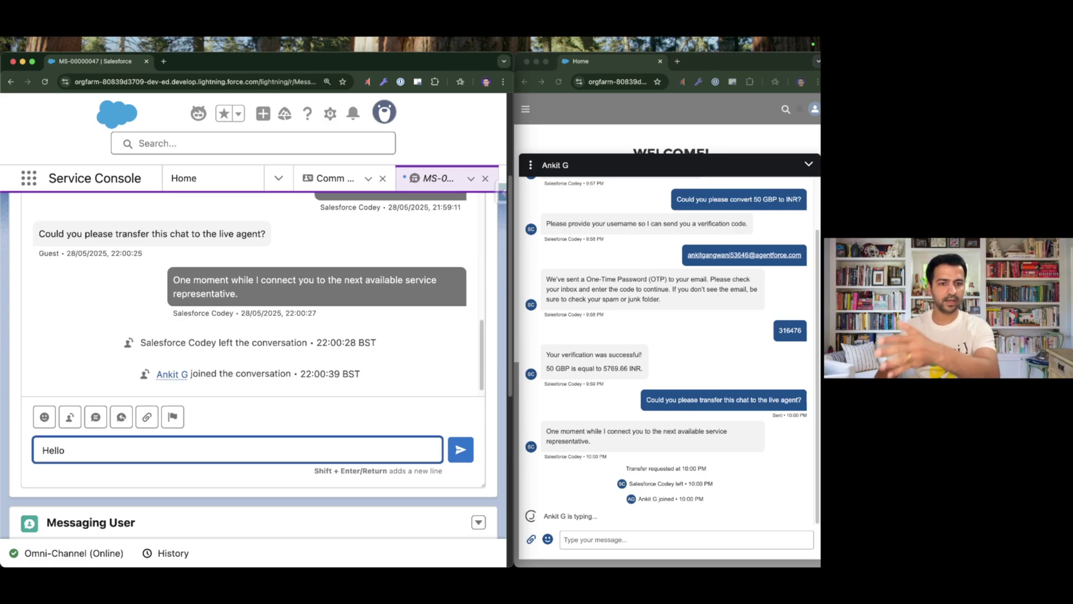
click(459, 447)
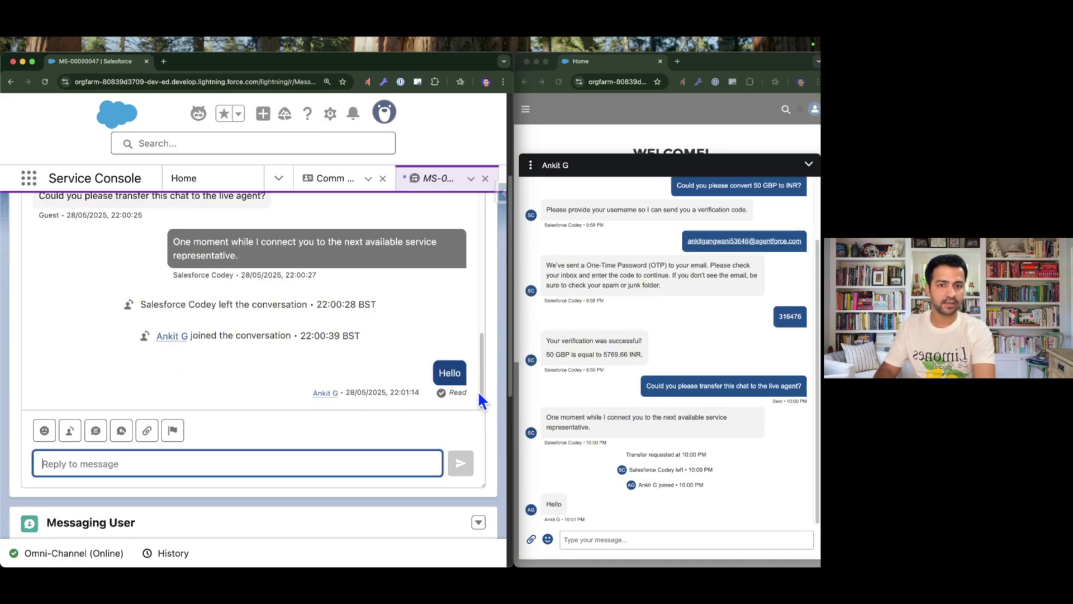
click(634, 541)
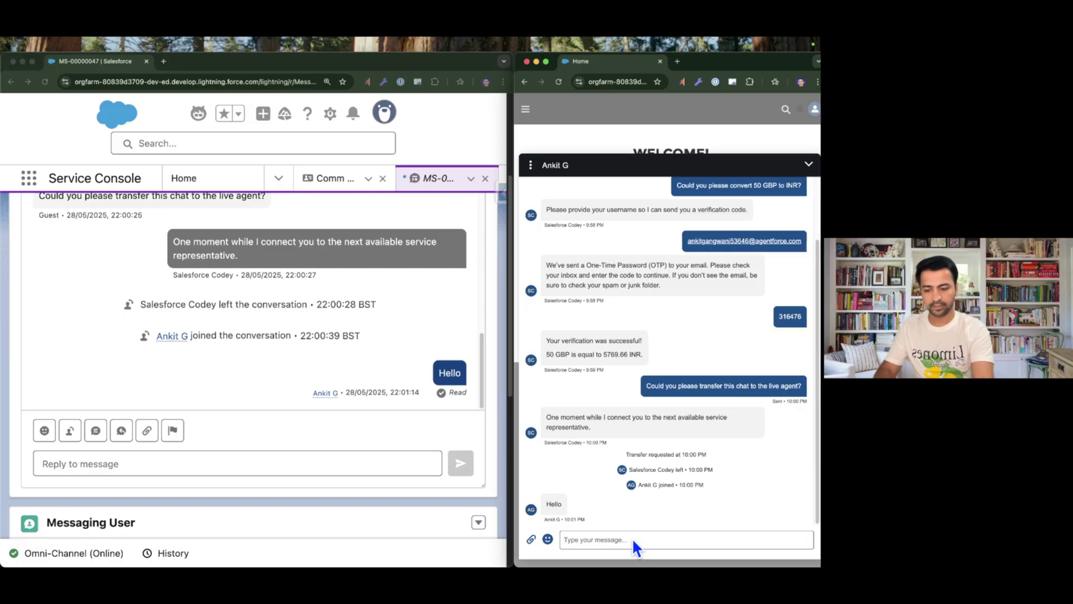
text(Hey)
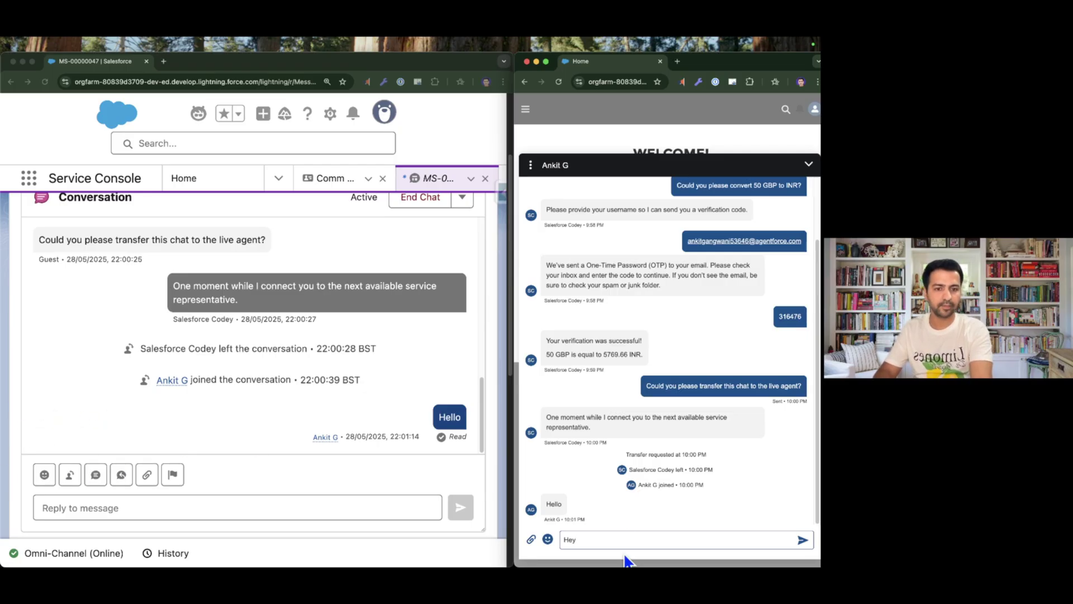
click(803, 539)
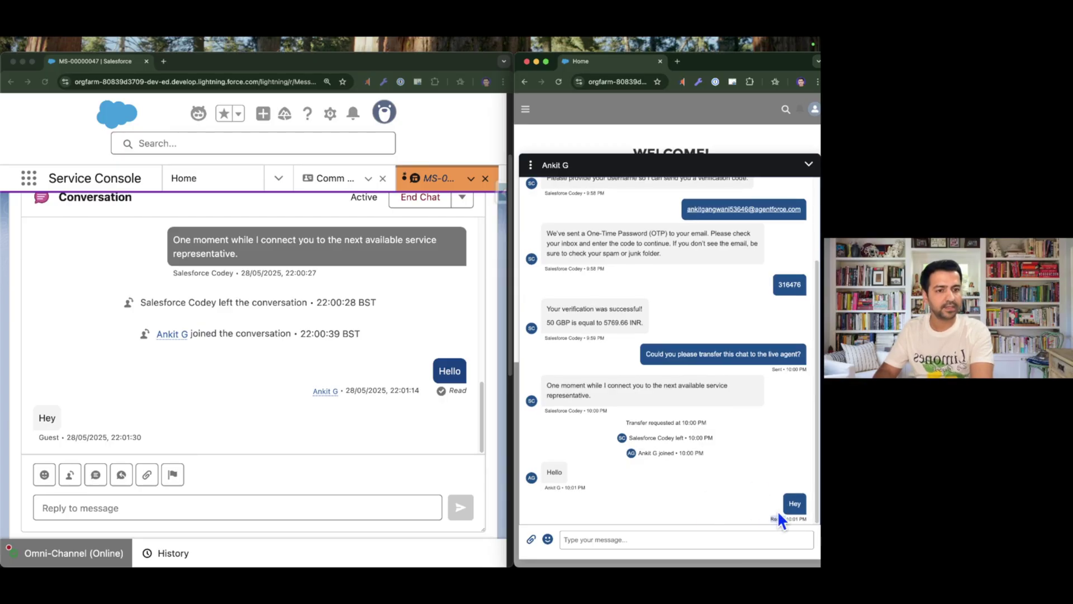
Highlight the Hello sender line and the transfer and join status lines in the transcript.
scroll(162, 386, down, 1)
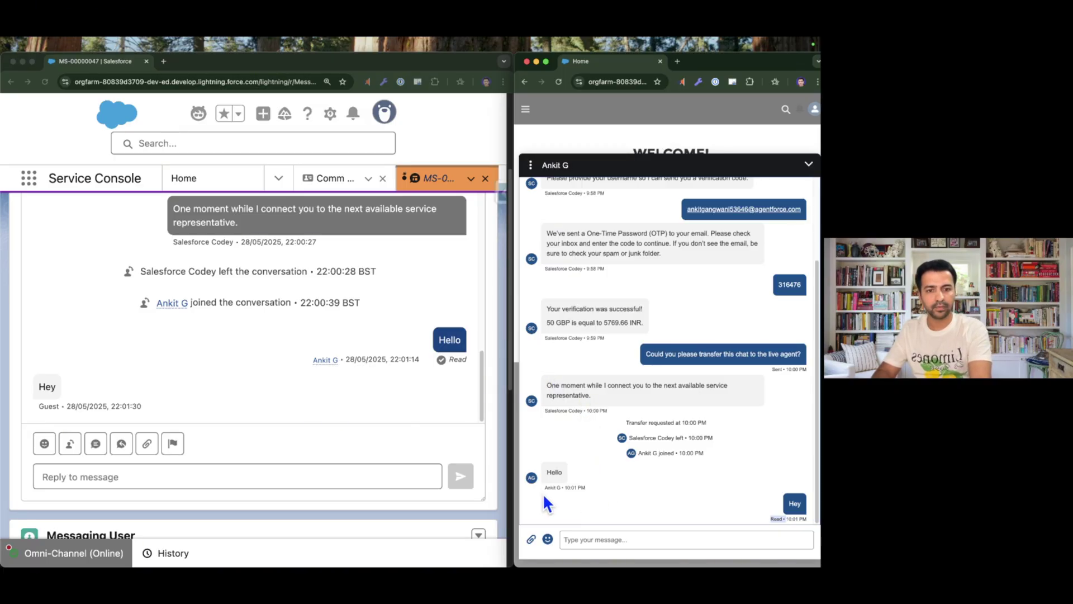
drag(544, 492, 562, 490)
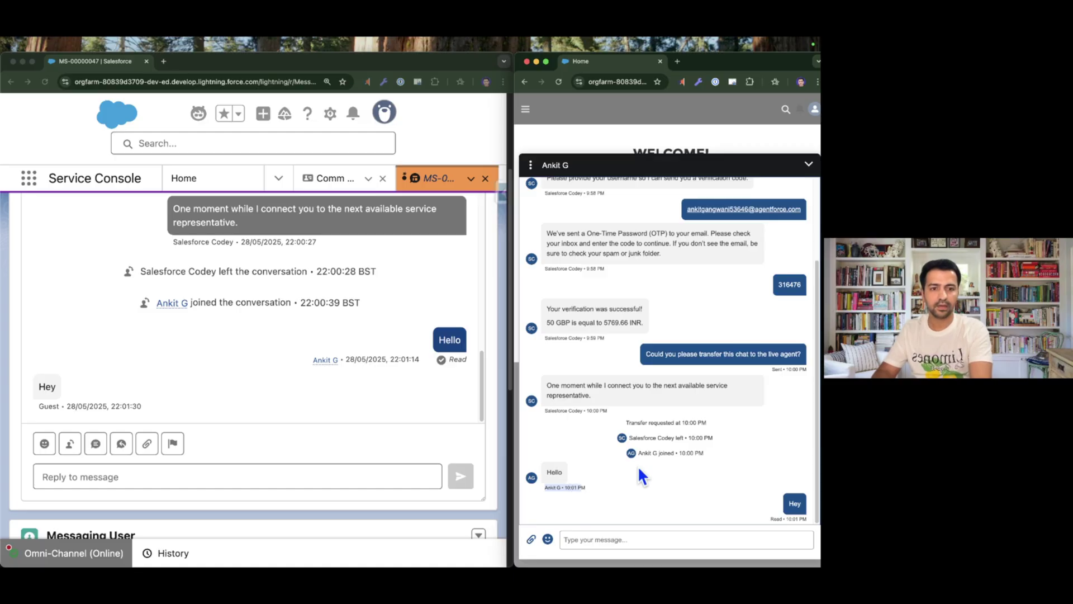
drag(714, 455, 625, 421)
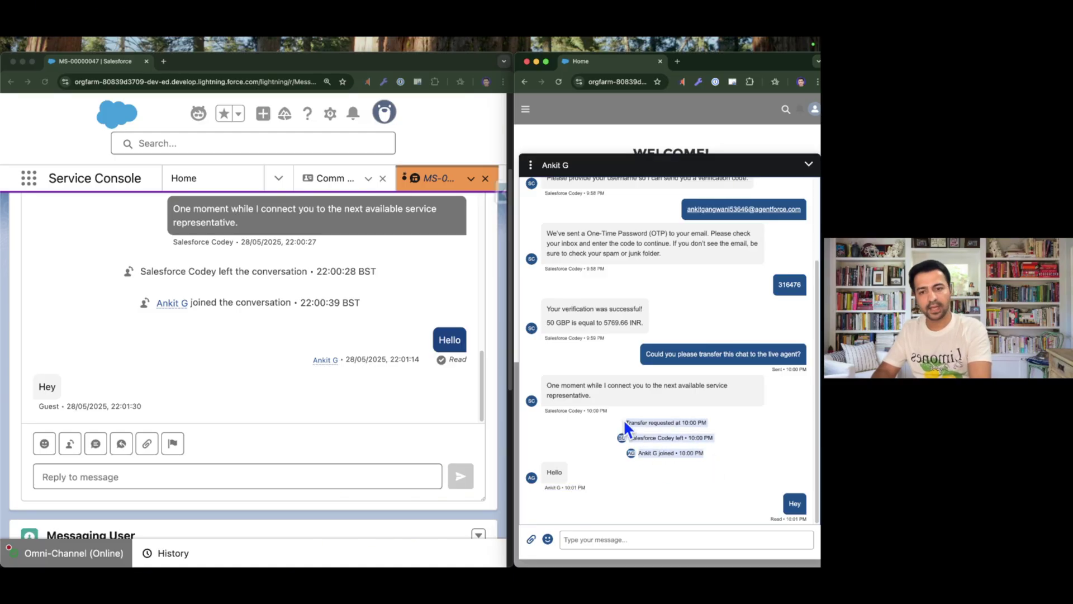